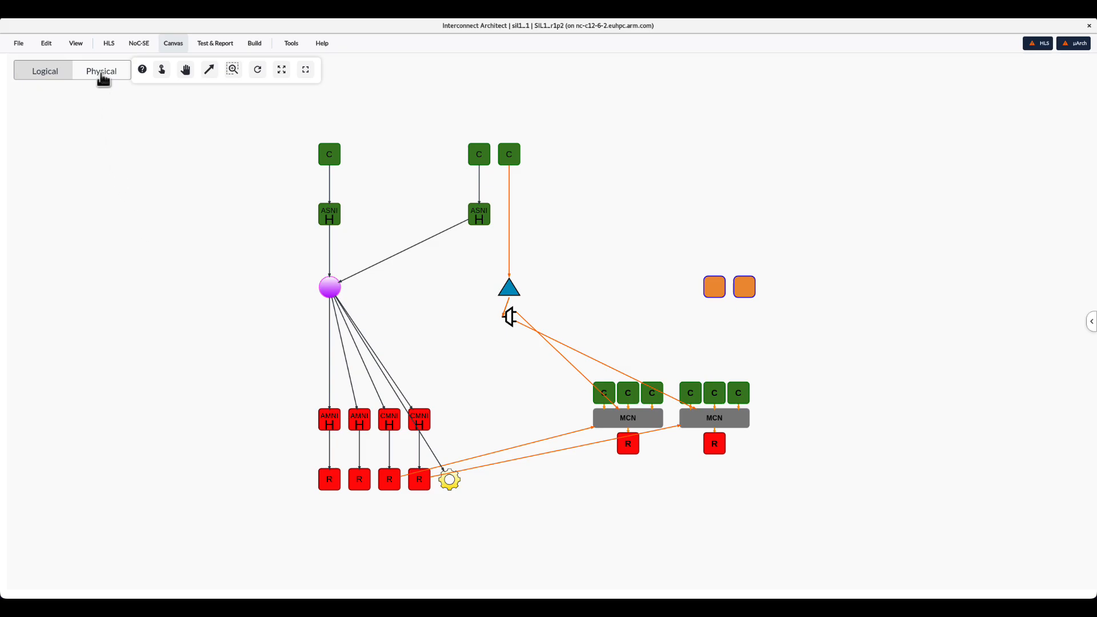
Make the CHI network visible on the canvas alongside the data network.
left_click(100, 74)
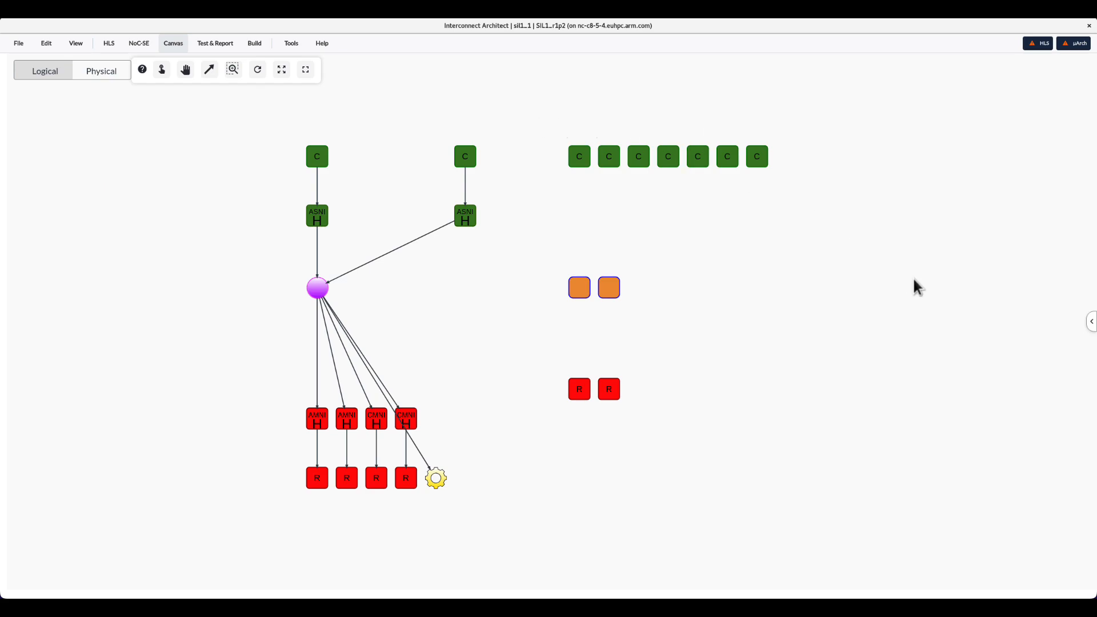
left_click(1091, 324)
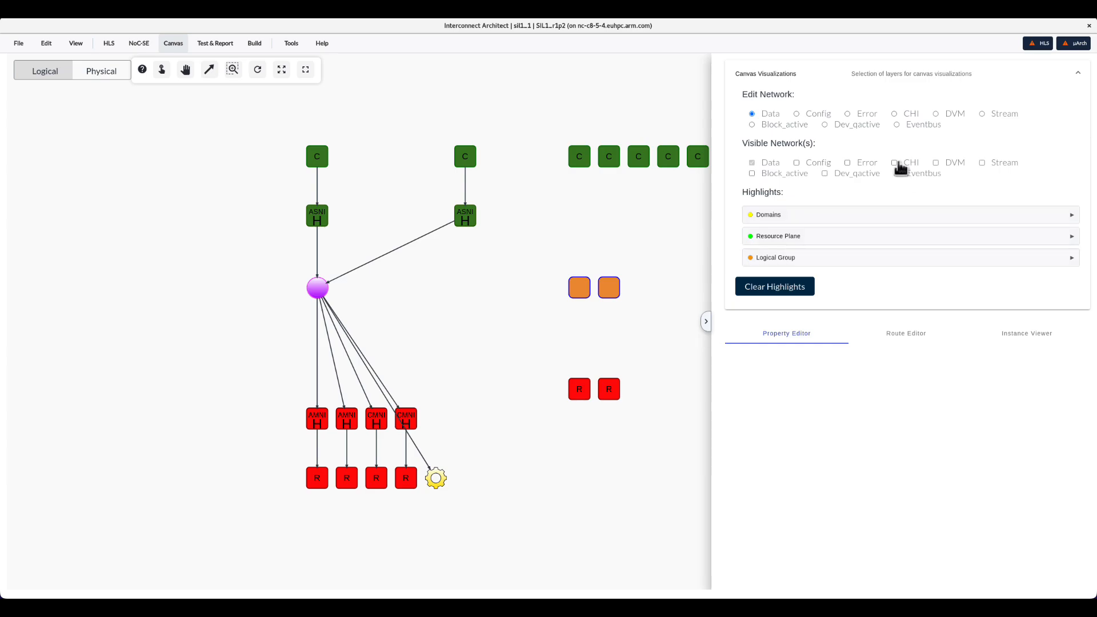
left_click(895, 164)
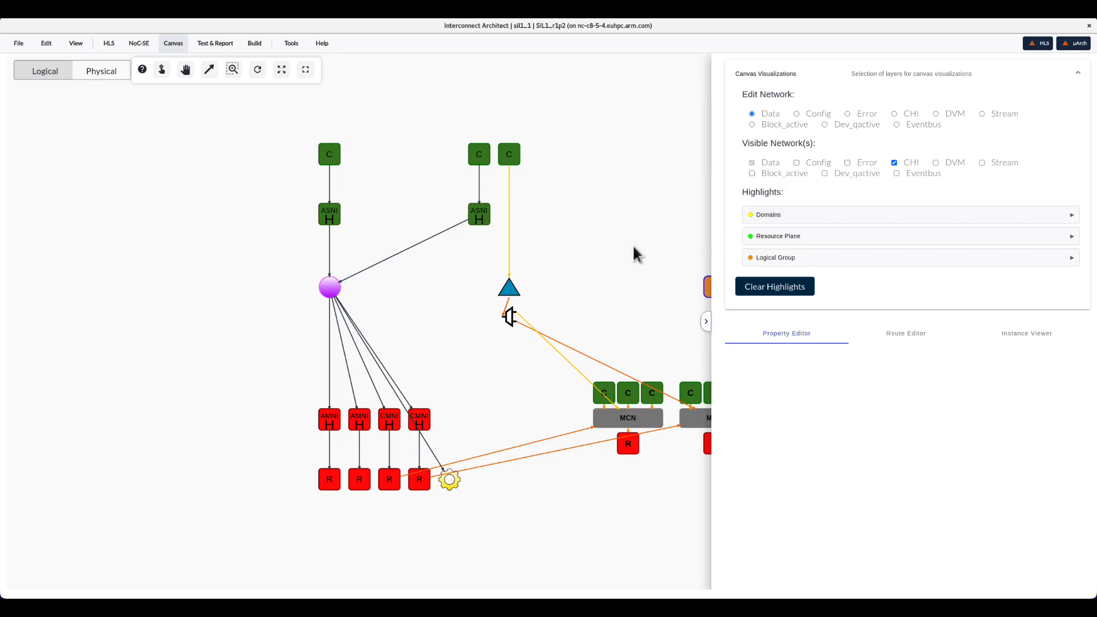
left_click(705, 323)
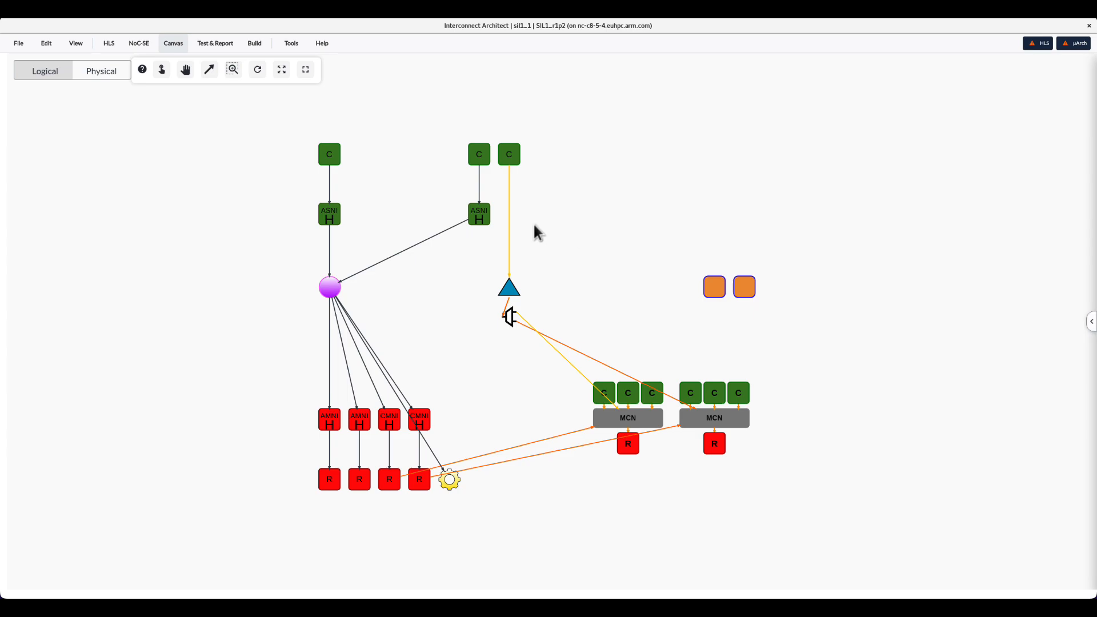
Select the upper-left ASNI instance and create a checkpoint as a .yaml (NoC / CMN IYML) file with the default name.
left_click(331, 220)
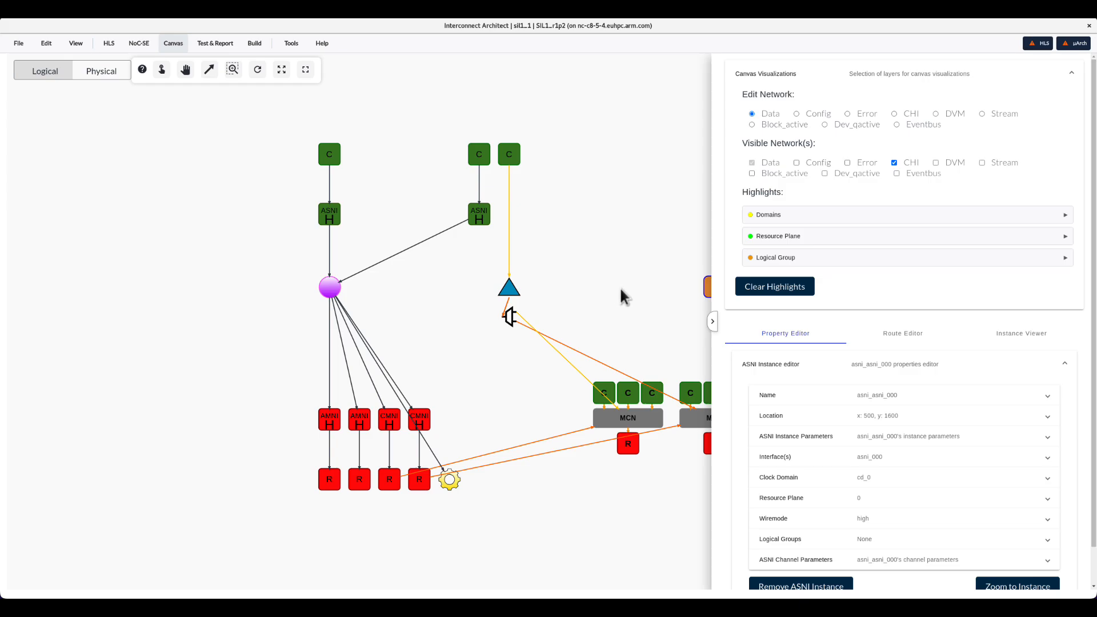
scroll(721, 378, "down", 1)
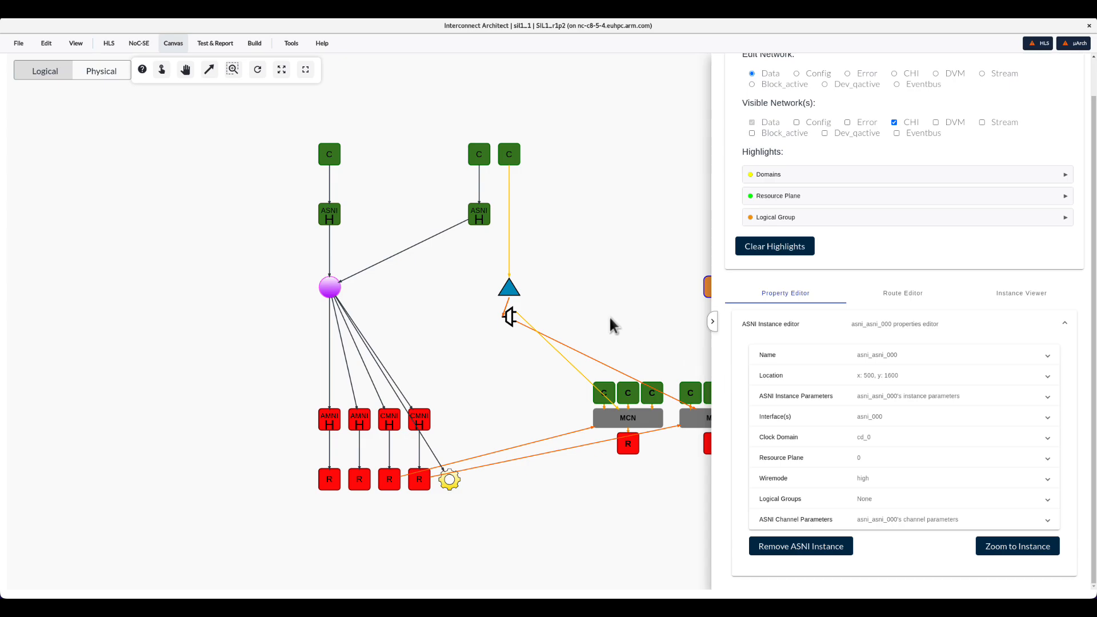
left_click(19, 43)
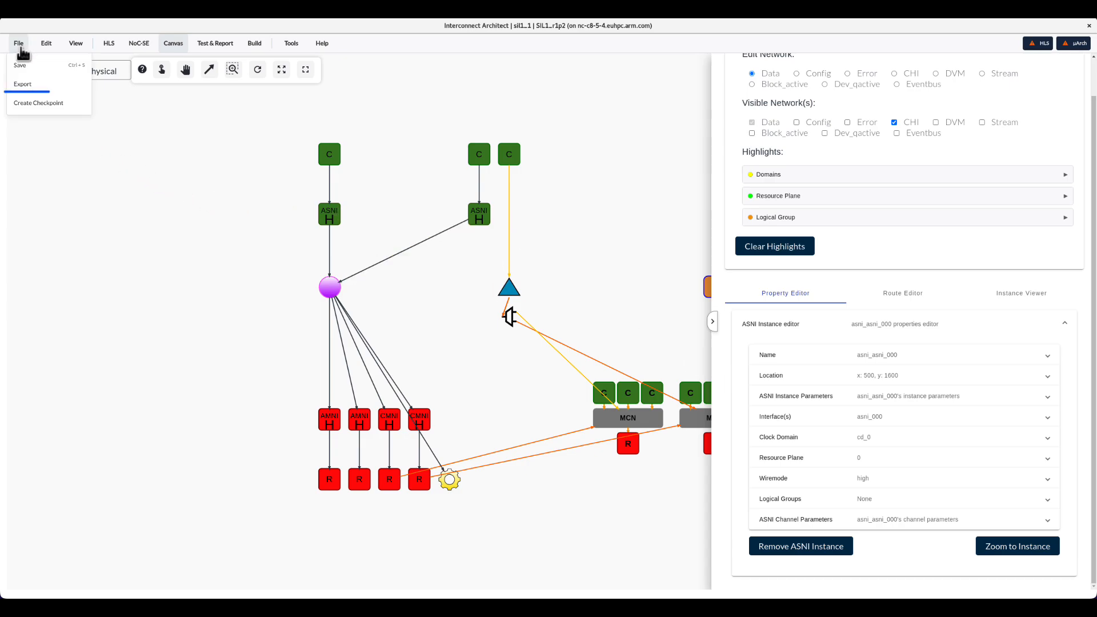
left_click(35, 104)
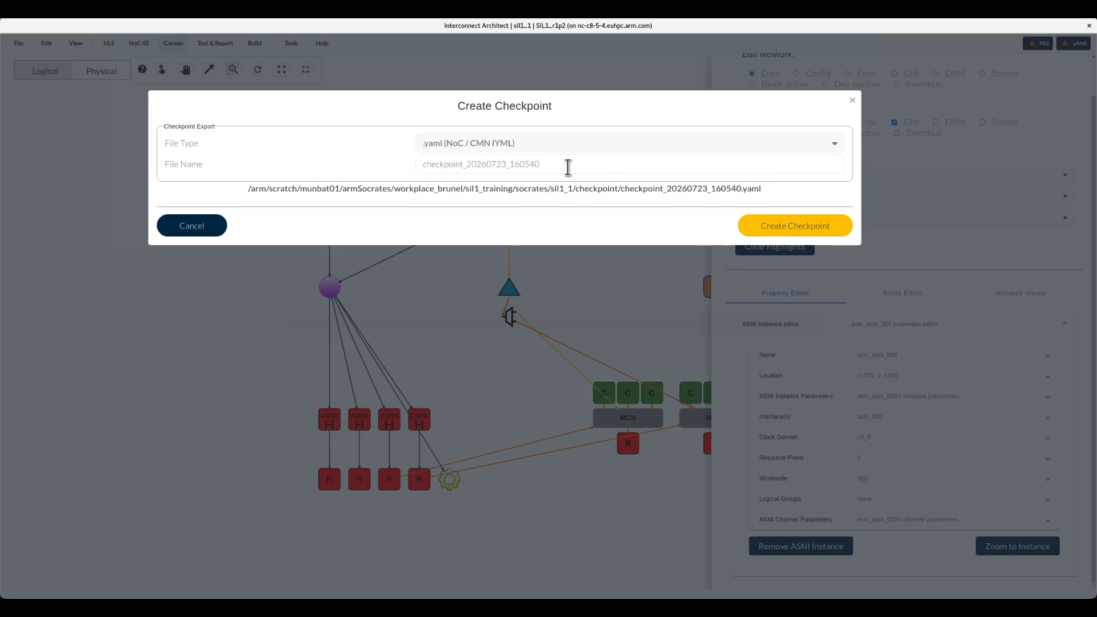
left_click(769, 230)
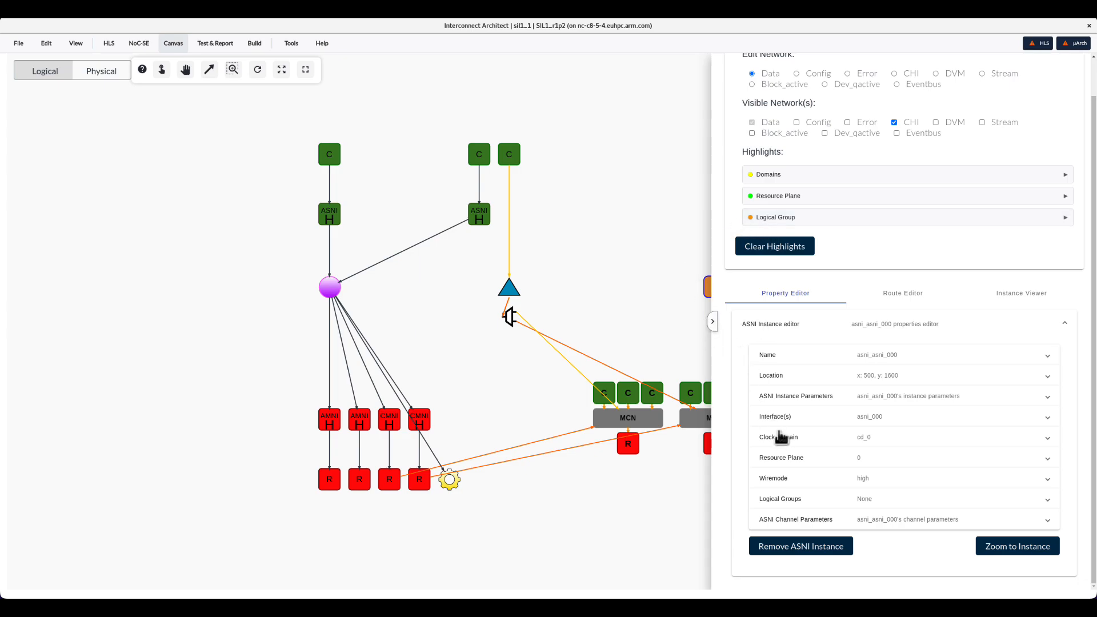
Enable the Egress register (1) Bit[3] read response retiming stage in the ASNI instance parameters and apply the update.
left_click(892, 404)
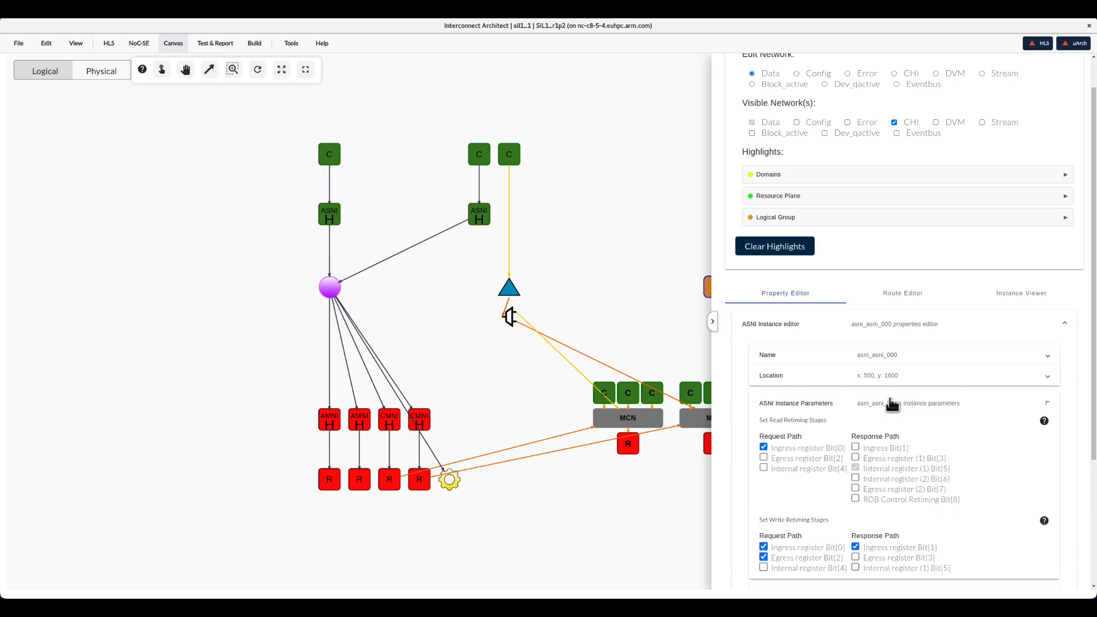
scroll(952, 438, "down", 2)
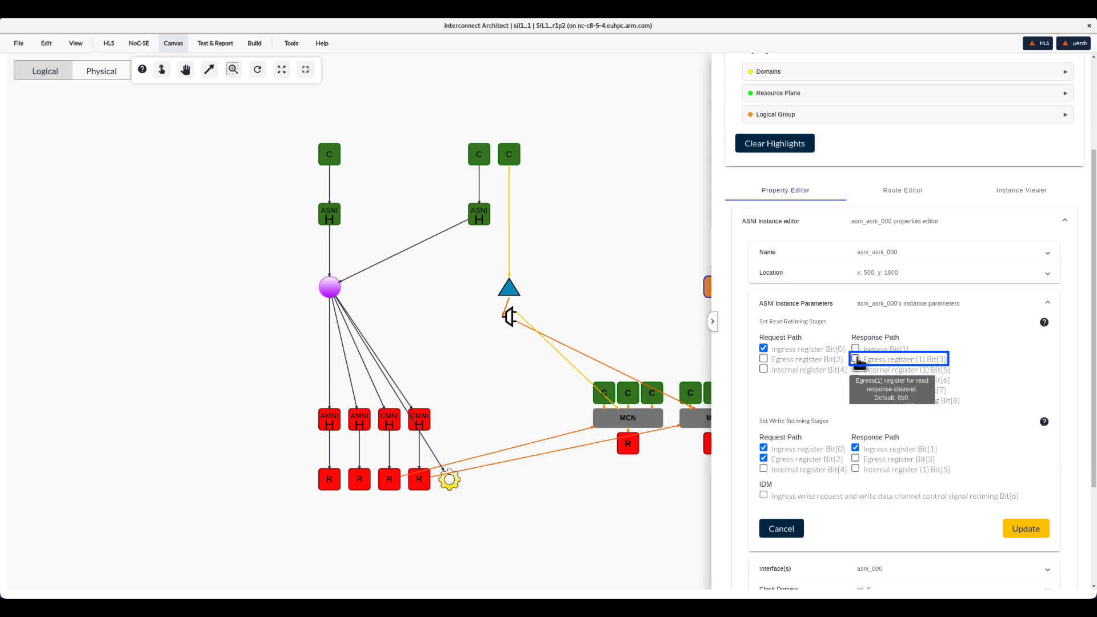
left_click(855, 358)
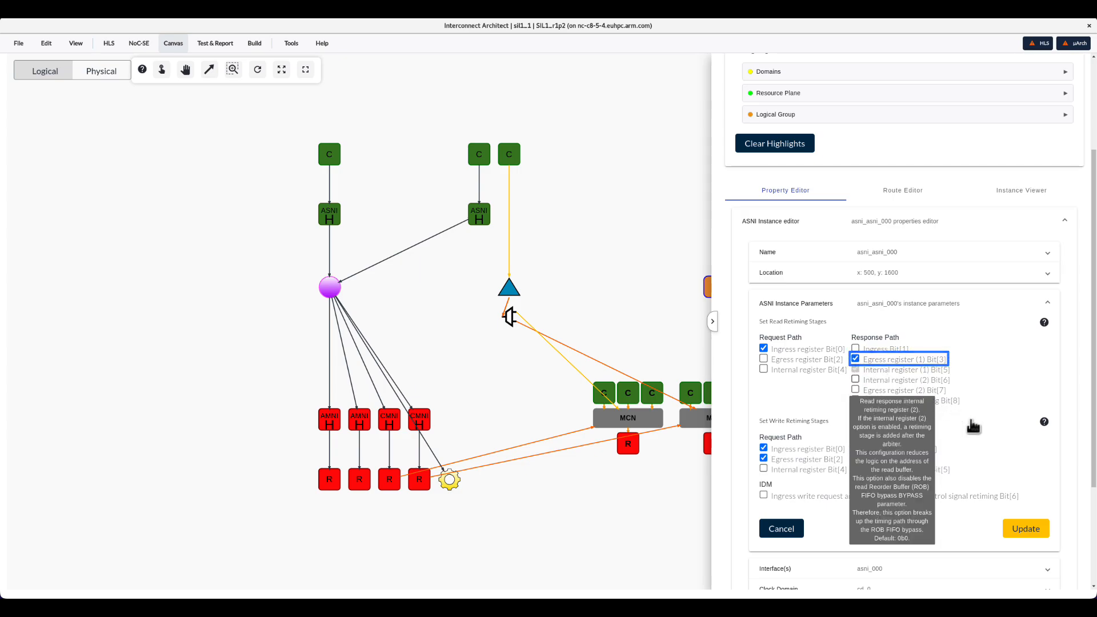
left_click(1025, 528)
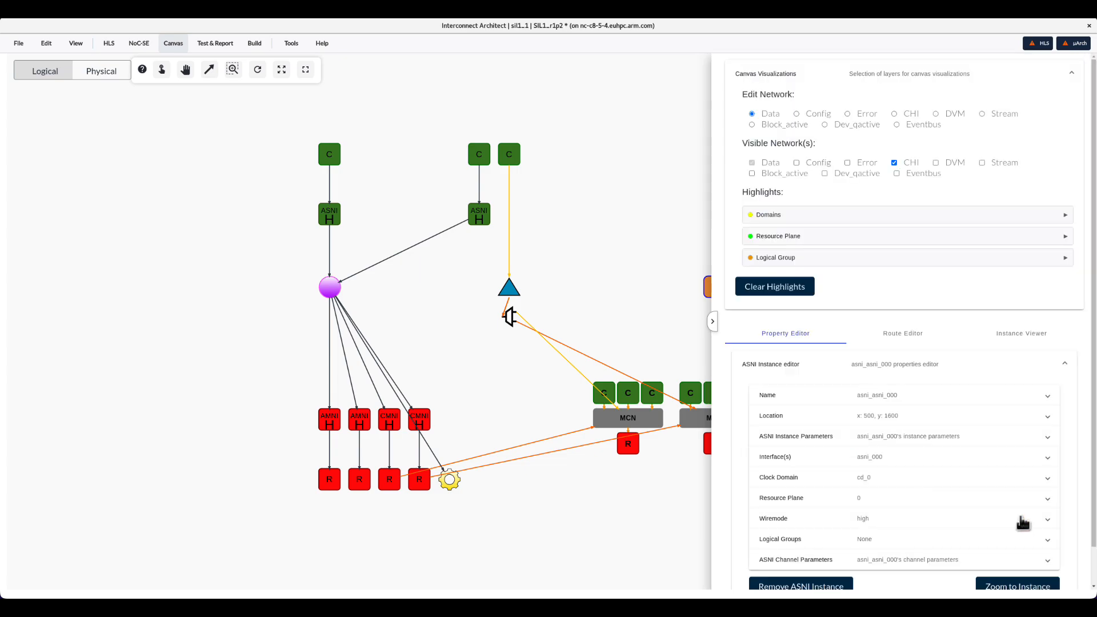
Set the RP0 read response channel credits of the ASNI-to-crosspoint connection to 3 and apply the update.
scroll(980, 478, "down", 1)
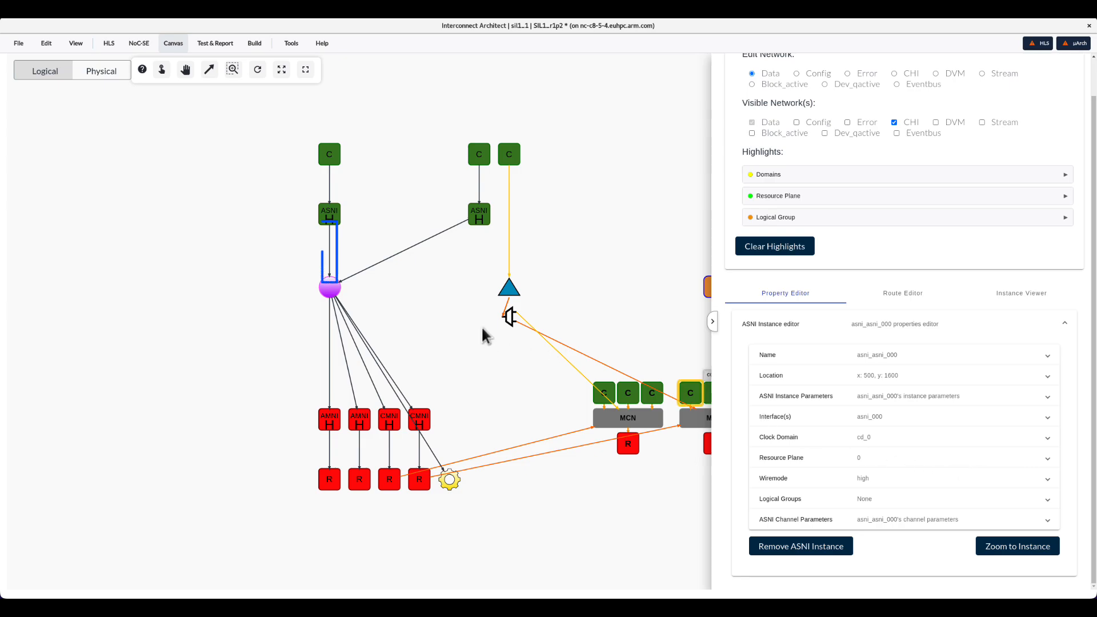
left_click(329, 264)
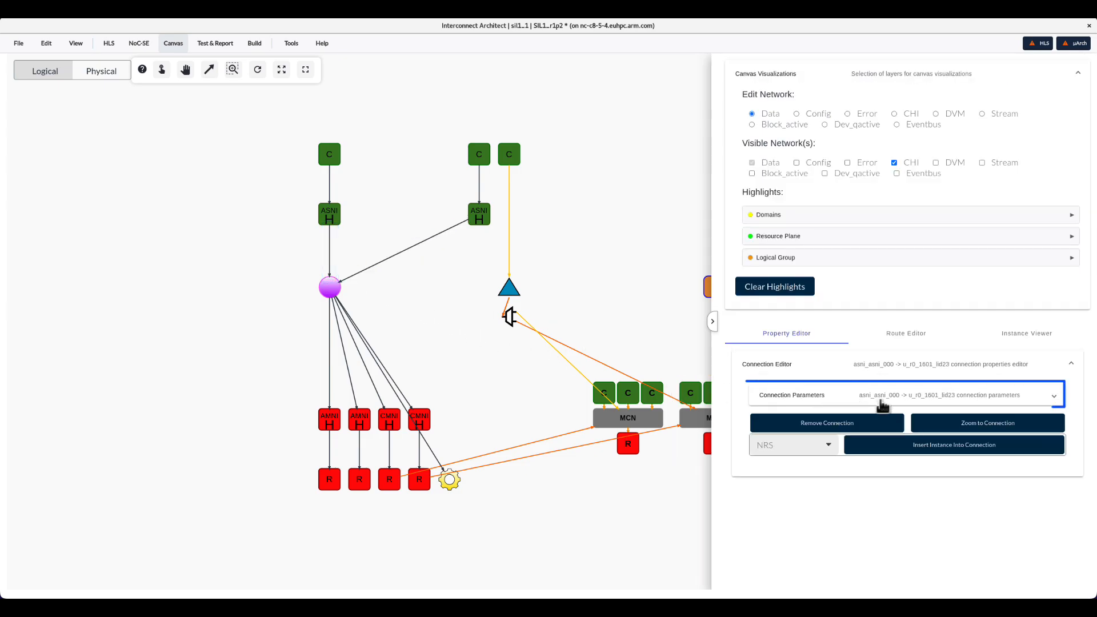
left_click(883, 404)
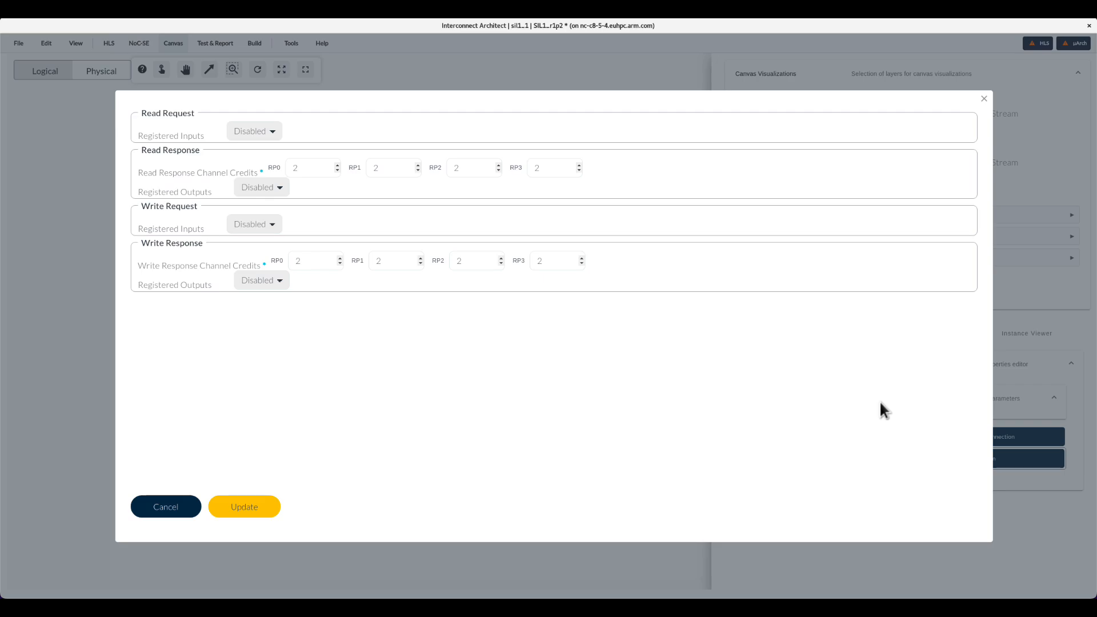
left_click(337, 164)
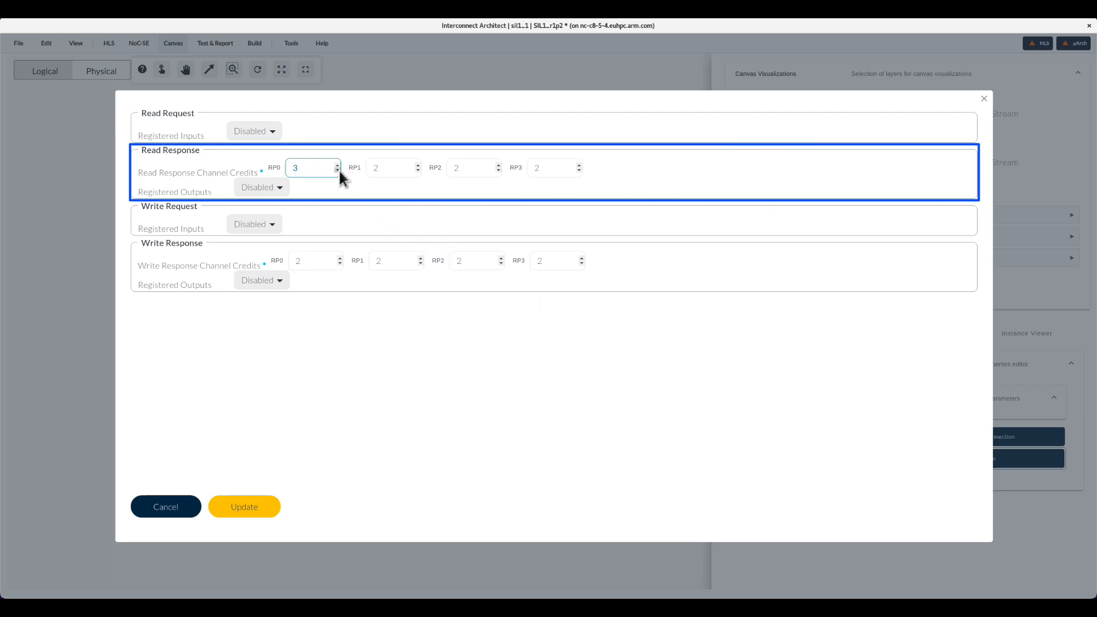
left_click(271, 507)
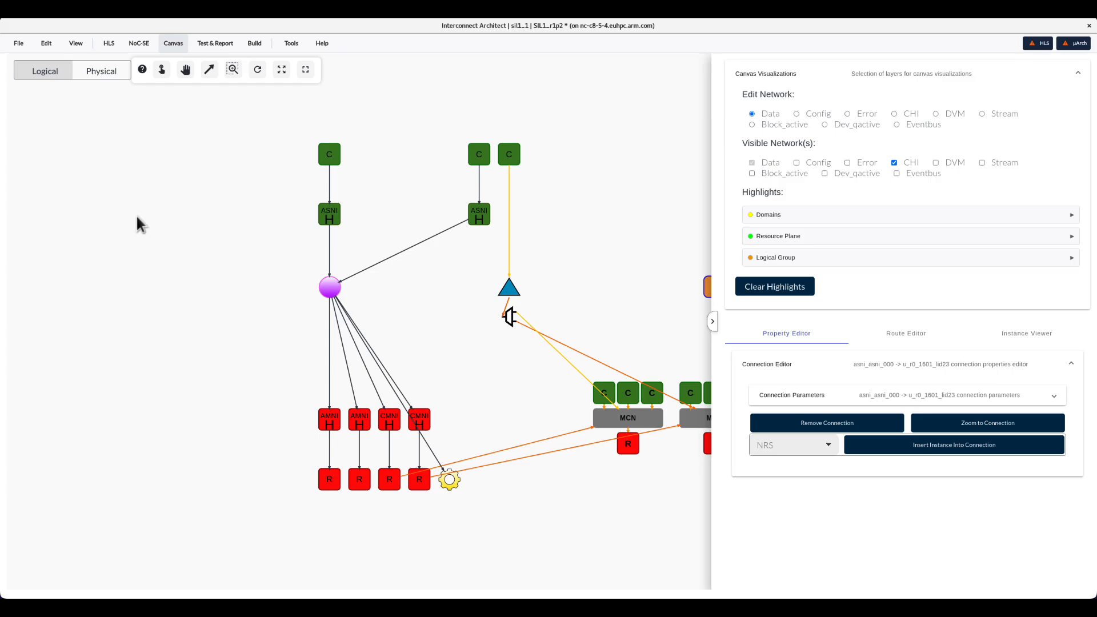
Save the design.
left_click(20, 44)
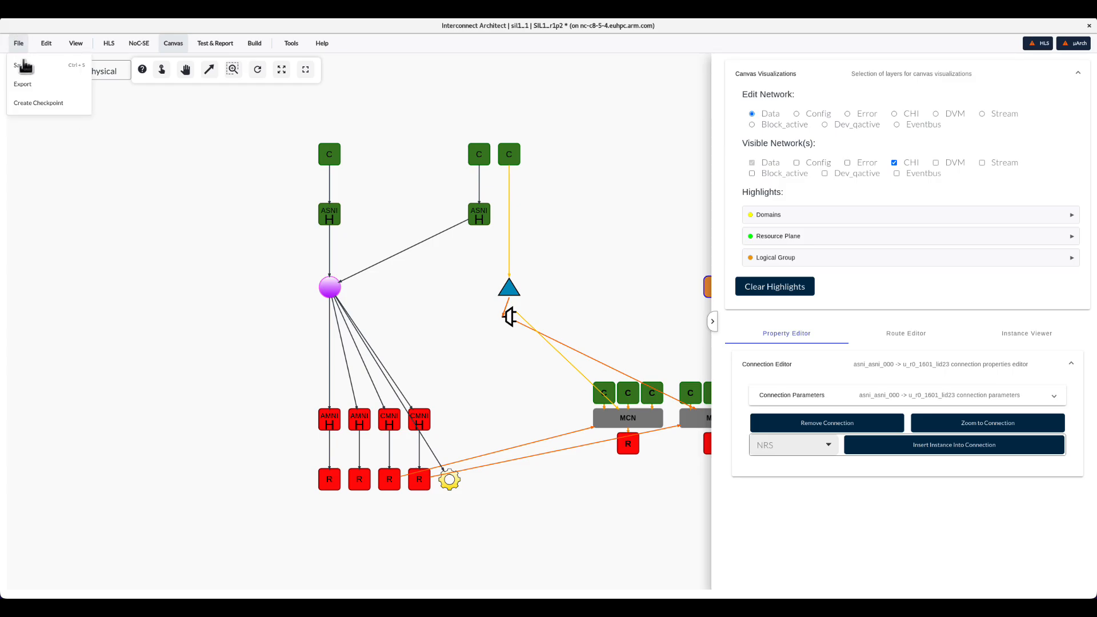
left_click(22, 66)
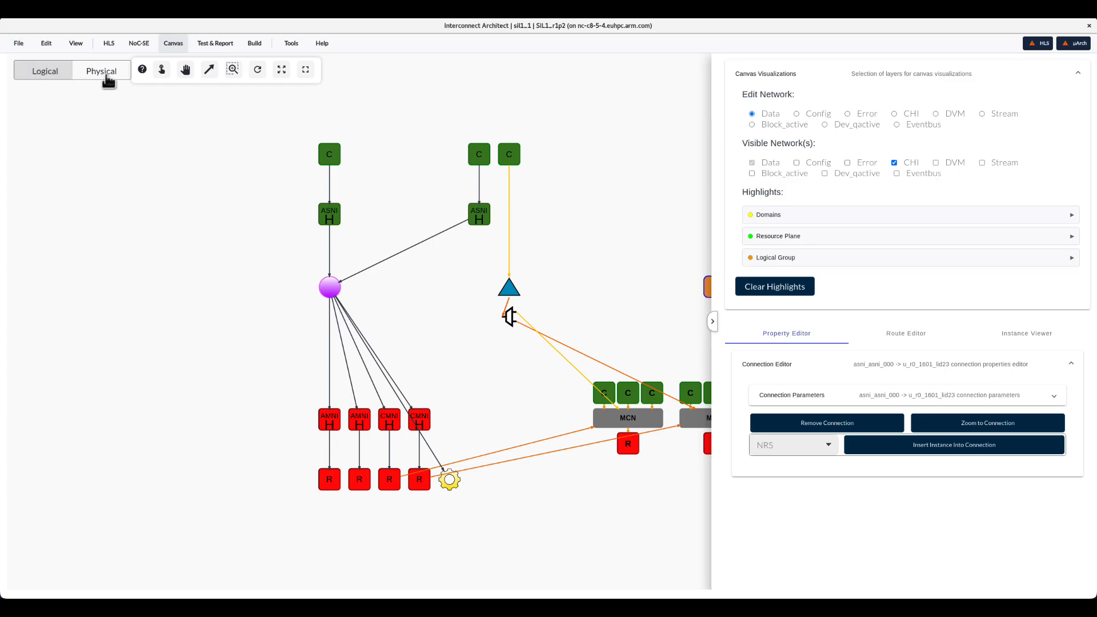
Switch to the physical view and open the Microarchitecture design process stage.
left_click(109, 80)
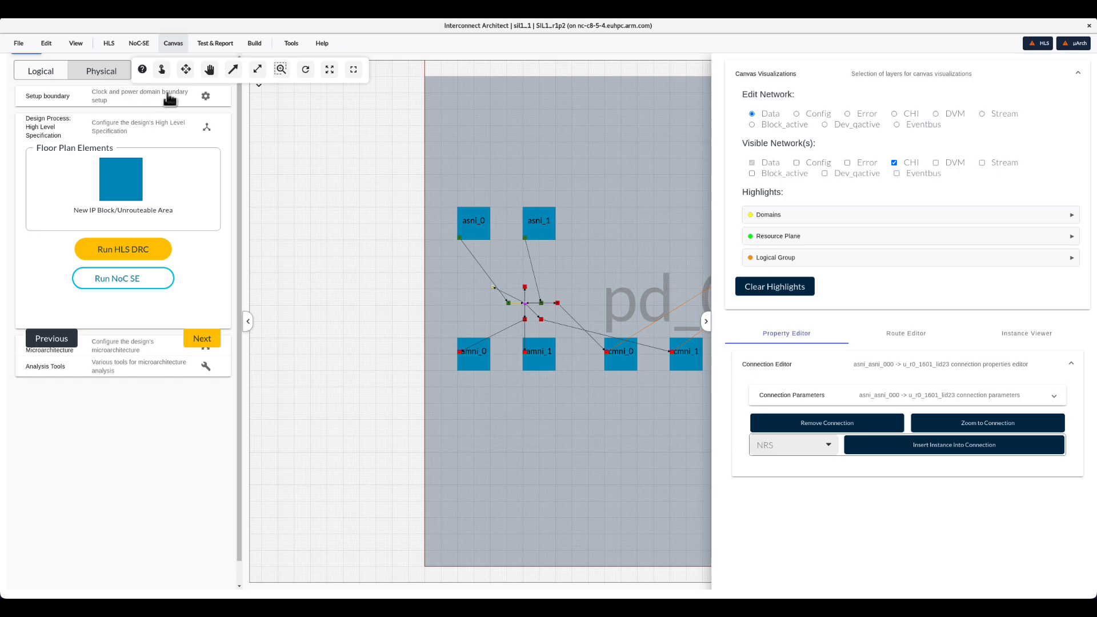
left_click(608, 227)
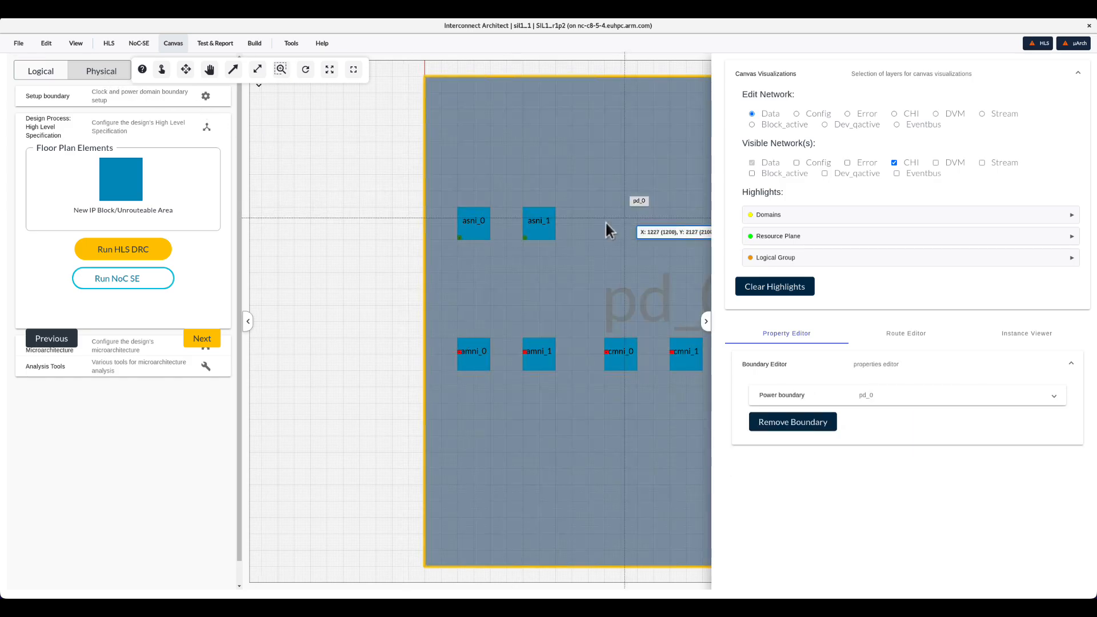
left_click_drag(607, 227, 465, 228)
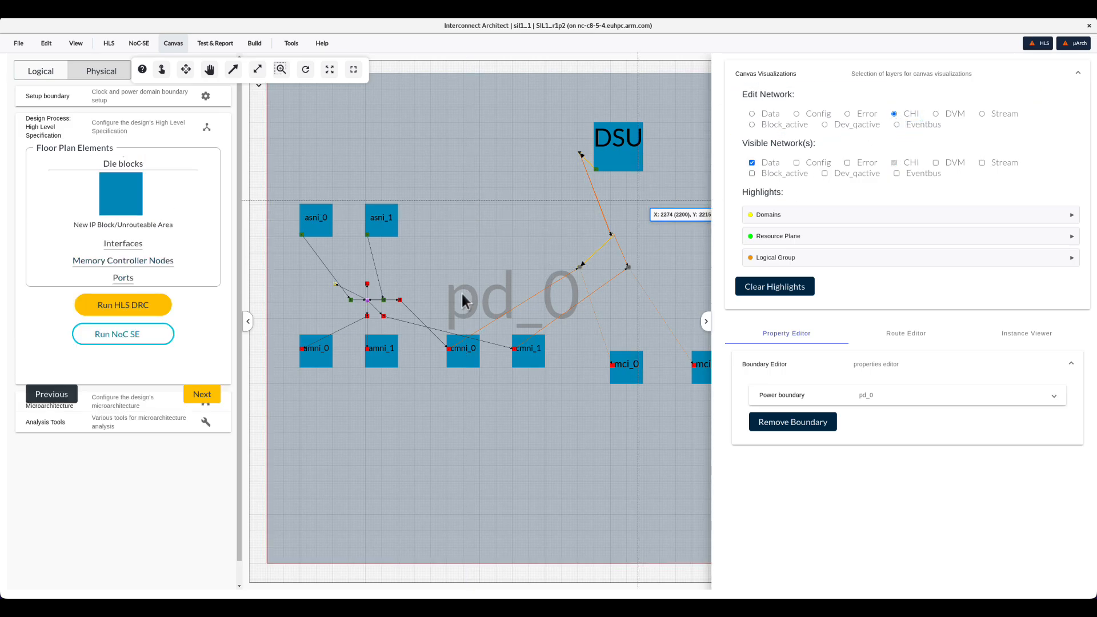
left_click(136, 408)
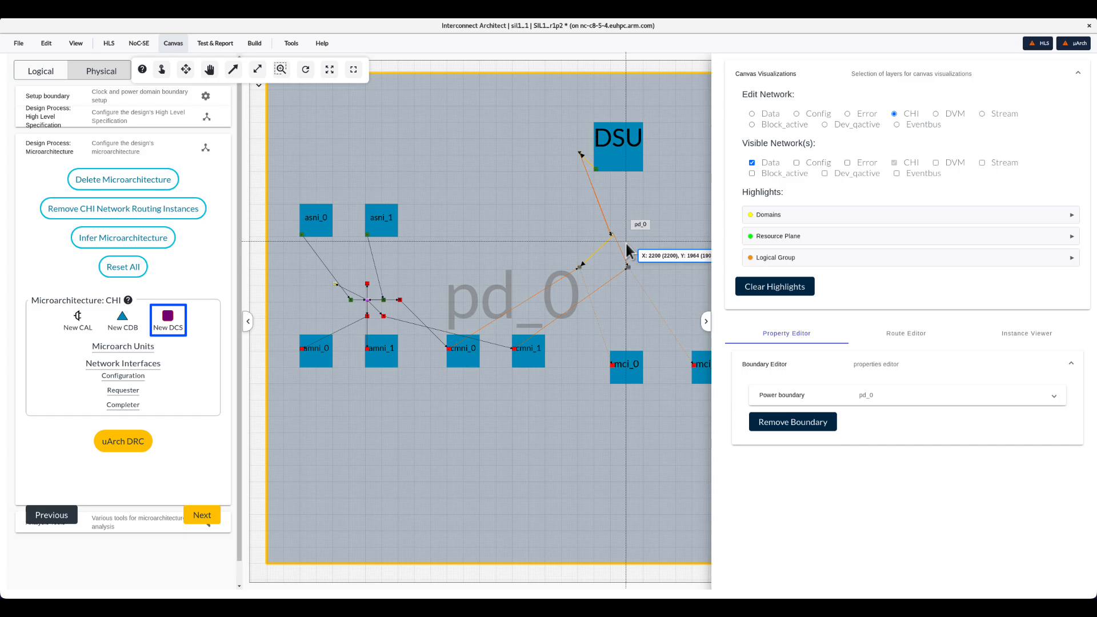
Remove both connections running from the CDB to the CAL beside the DSU block.
scroll(626, 245, "up", 2)
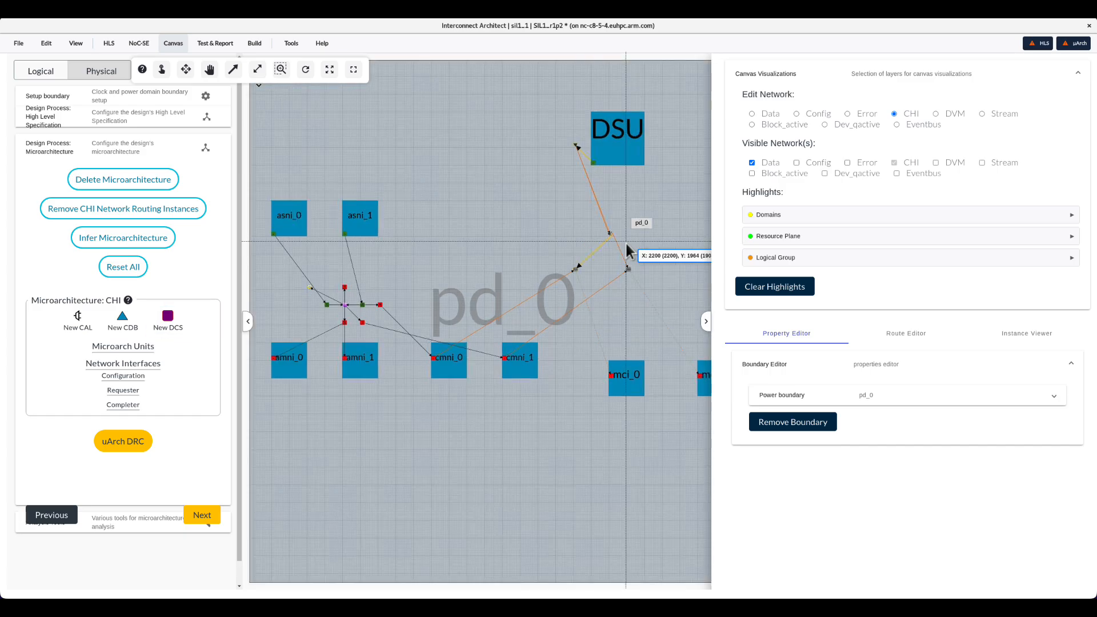
scroll(627, 246, "up", 3)
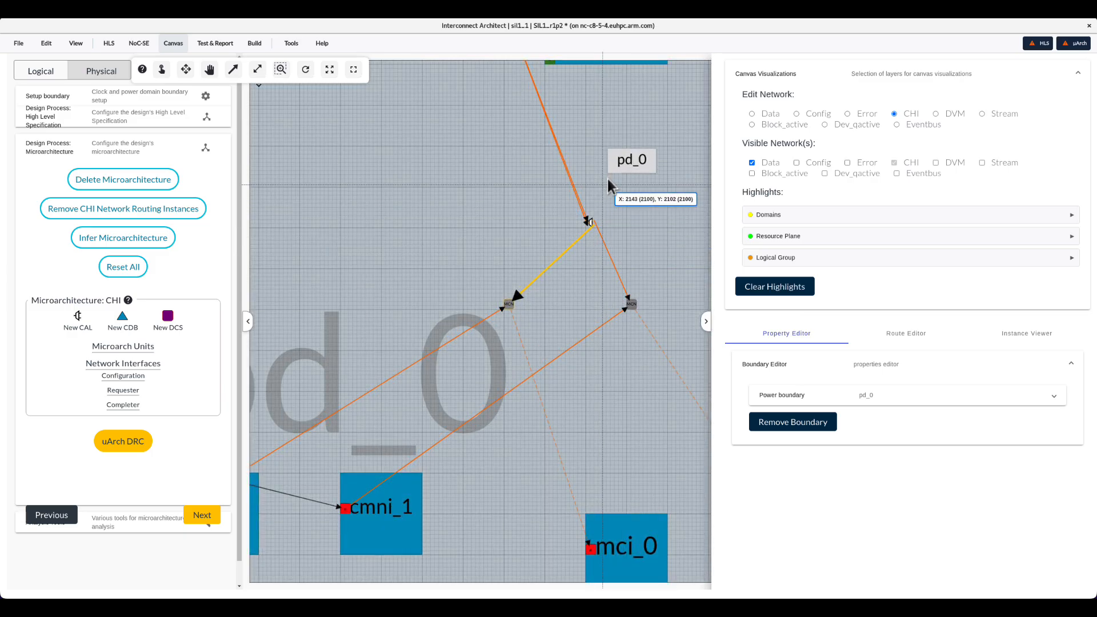
left_click_drag(579, 323, 558, 351)
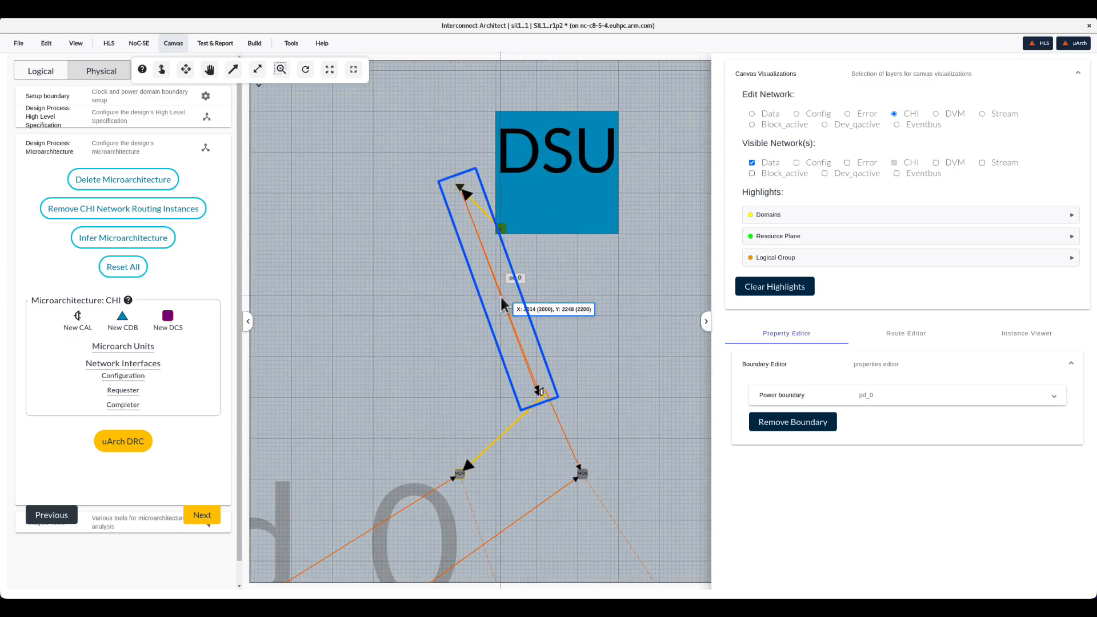
left_click(503, 303)
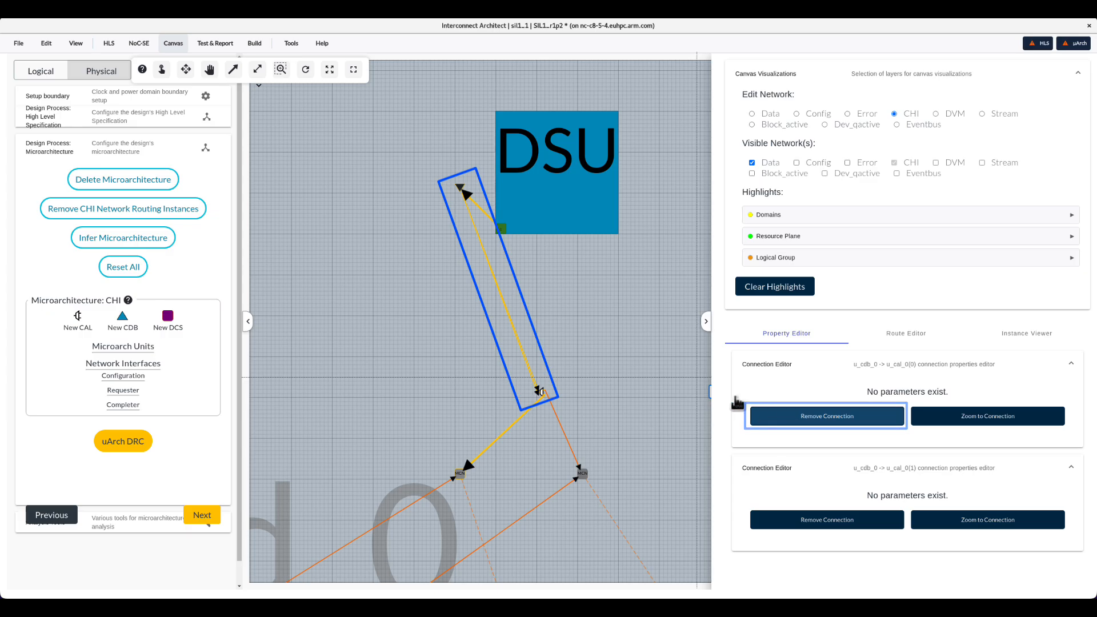
left_click(769, 416)
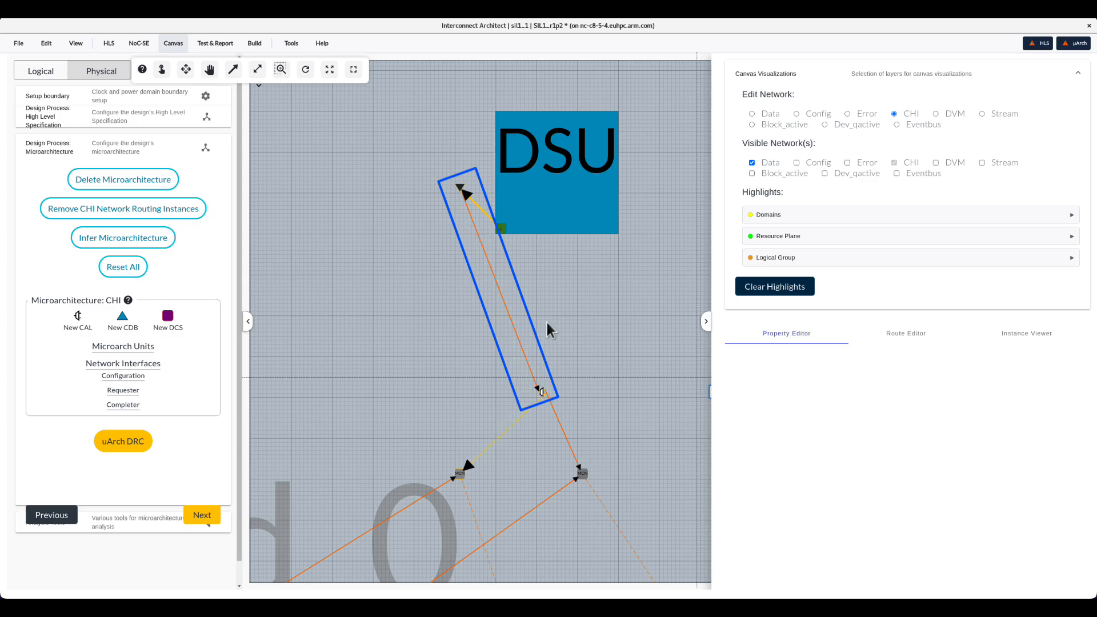
left_click(503, 303)
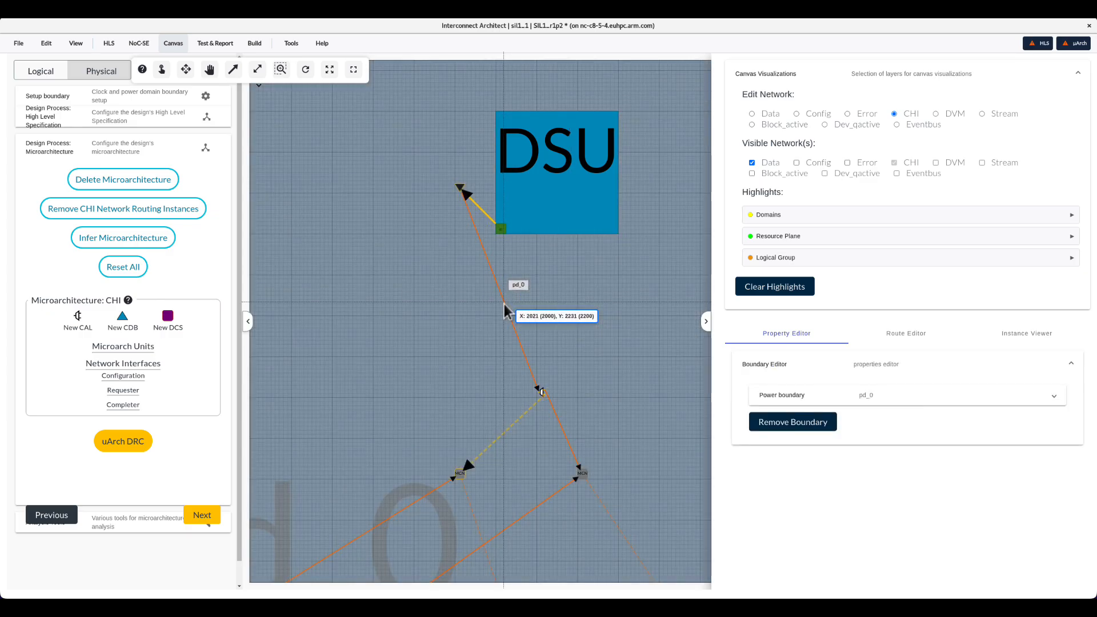
left_click(503, 303)
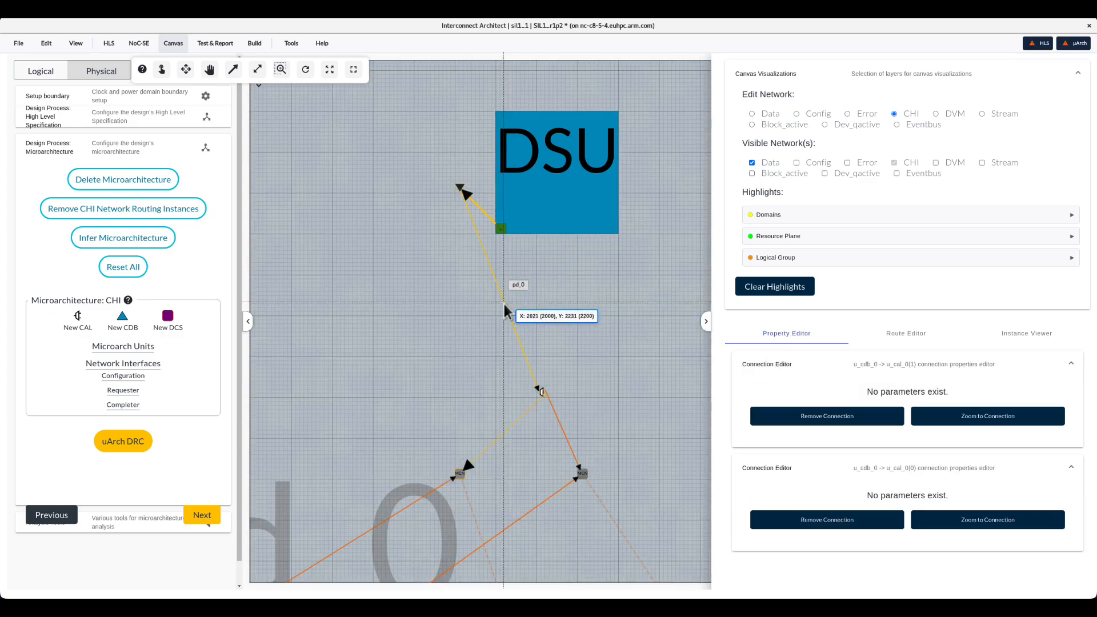
left_click(778, 417)
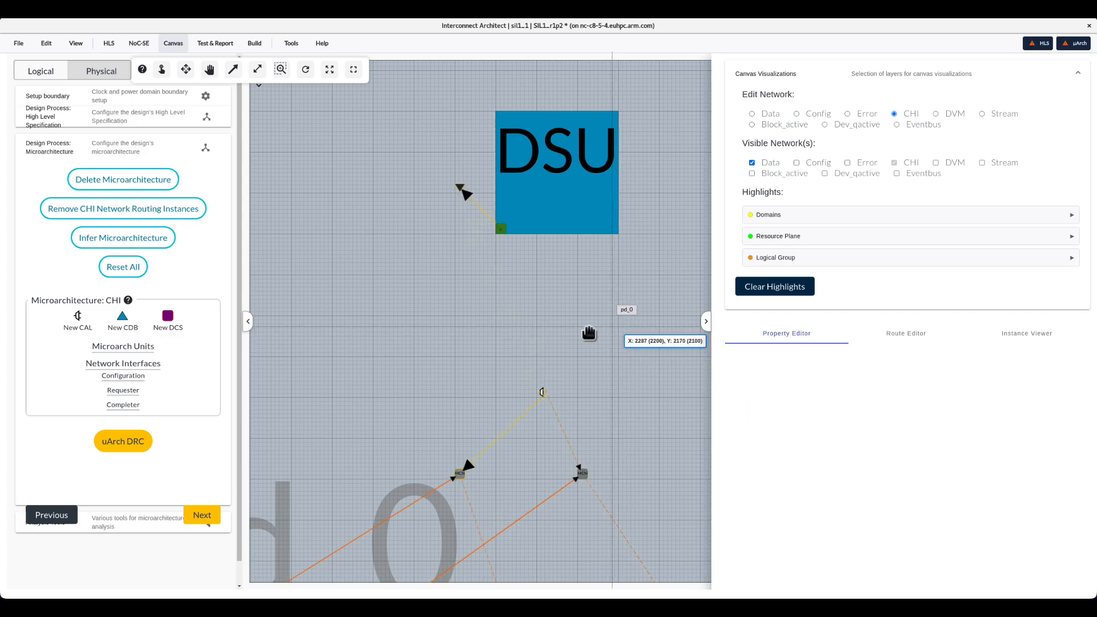
Place a new DCS instance at about x 1900, y 2200 near the DSU and set its clock domain to cd_0.
left_click_drag(168, 317, 458, 316)
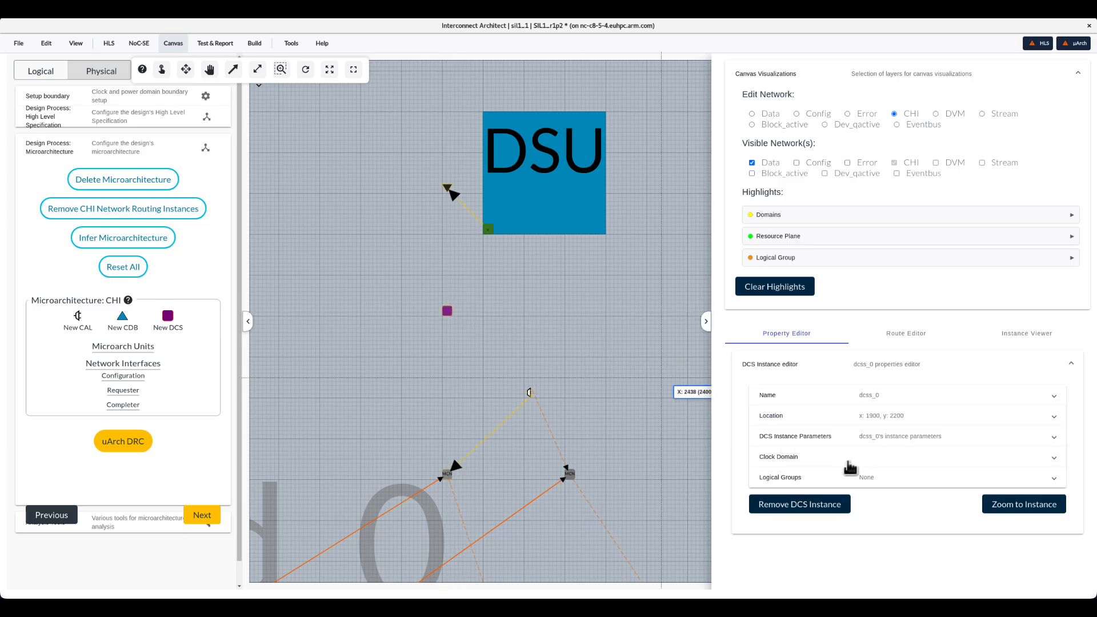
left_click(875, 470)
left_click(873, 491)
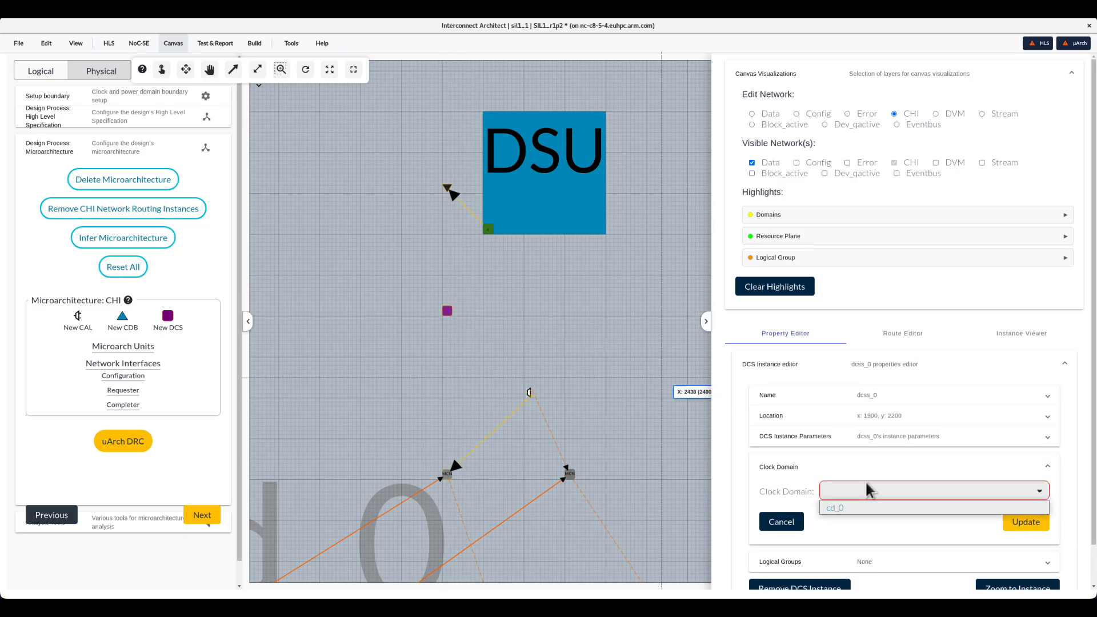
left_click(874, 508)
left_click(1019, 523)
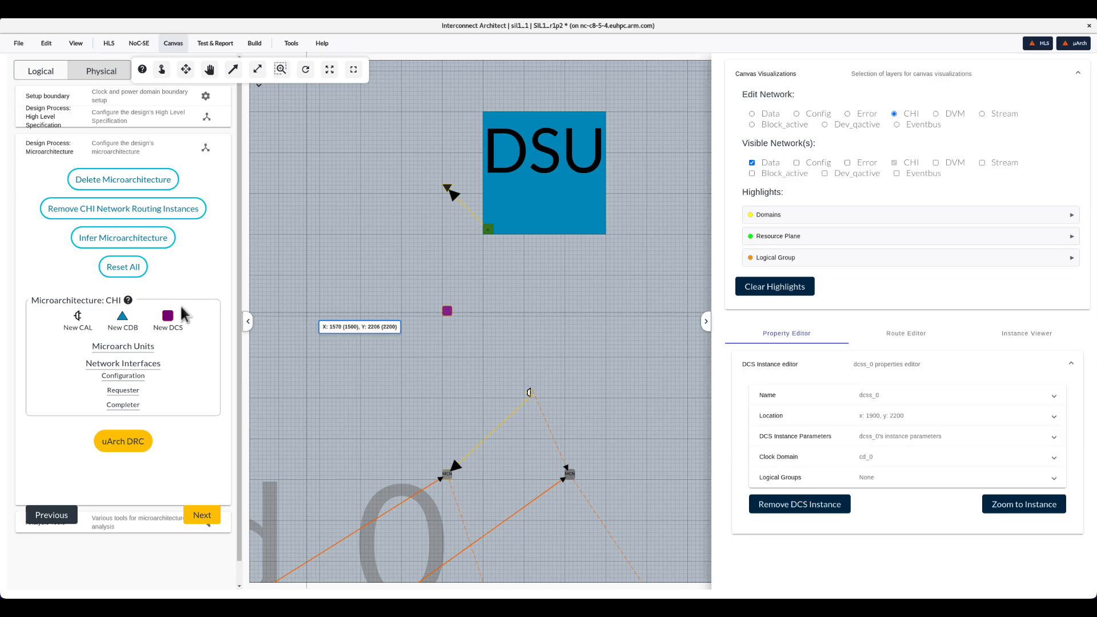
Insert the new DCS into the chain by connecting the CDB to the DCS and the DCS to the CAL with the Connector tool.
left_click(233, 69)
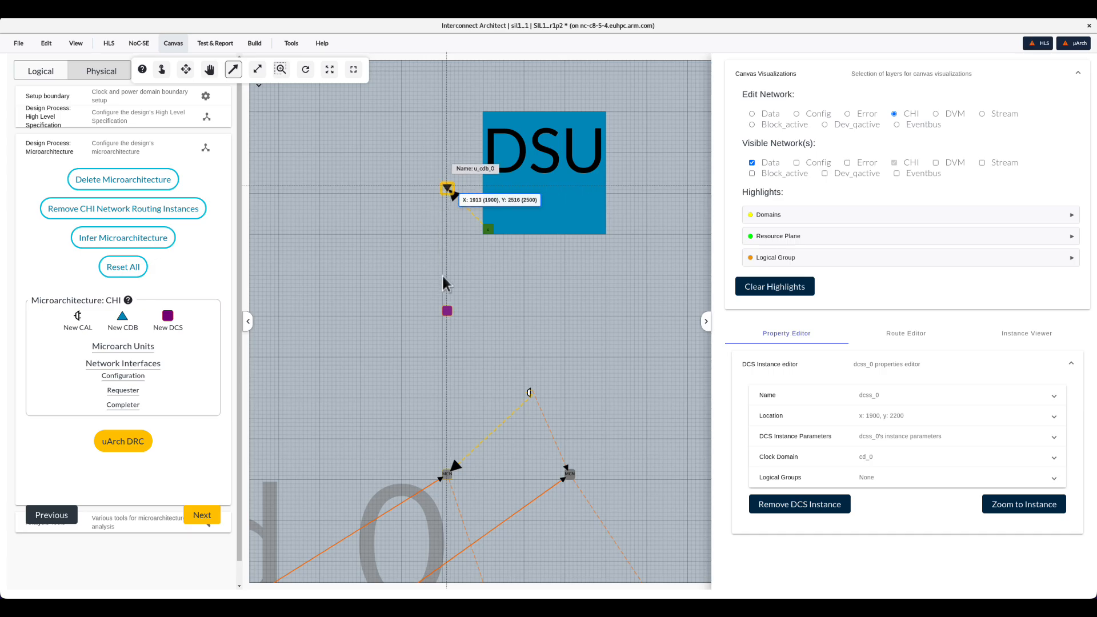
left_click_drag(448, 189, 447, 313)
left_click(445, 307)
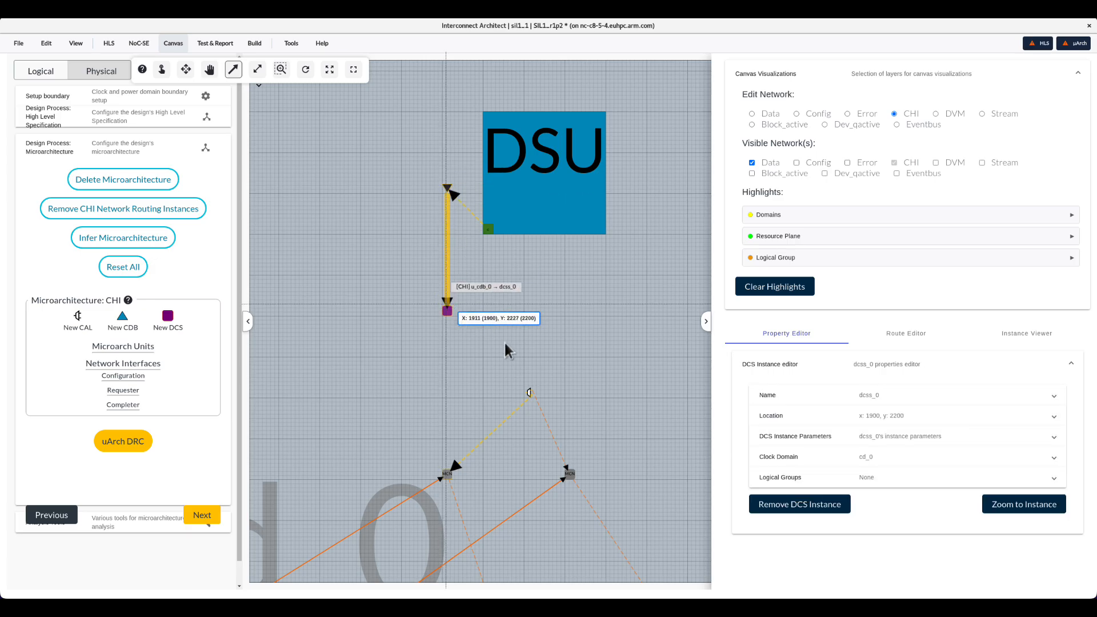
scroll(537, 392, "up", 5)
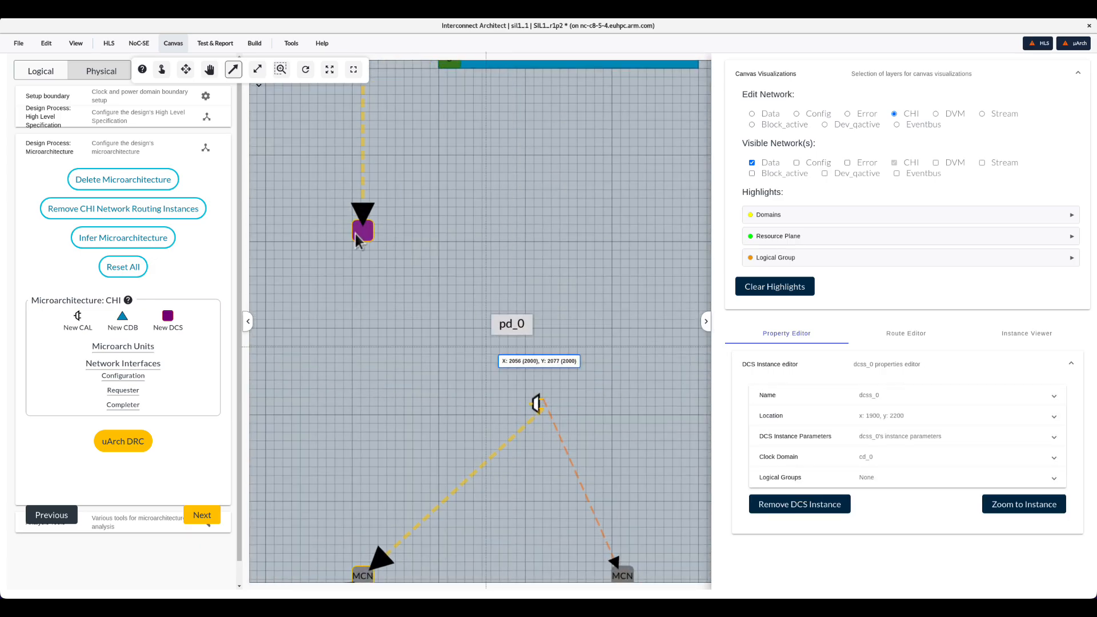
left_click_drag(363, 231, 532, 407)
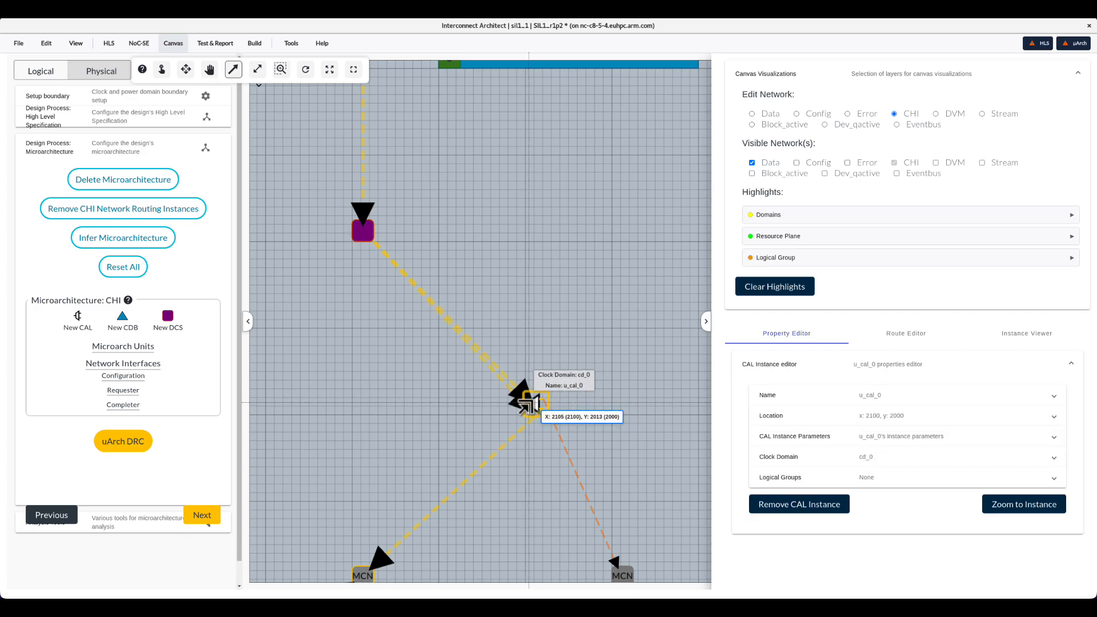
scroll(529, 337, "down", 5)
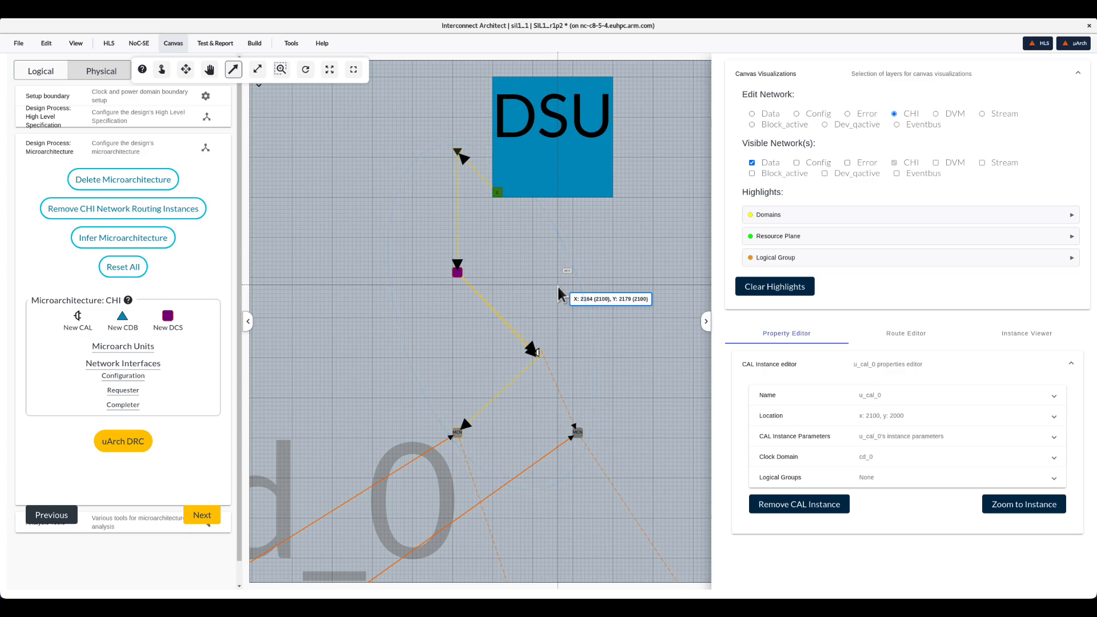
Refresh the CHI network routes, assign Route 0 to the unassigned DSU interface path, and auto-assign the remaining paths.
left_click(910, 337)
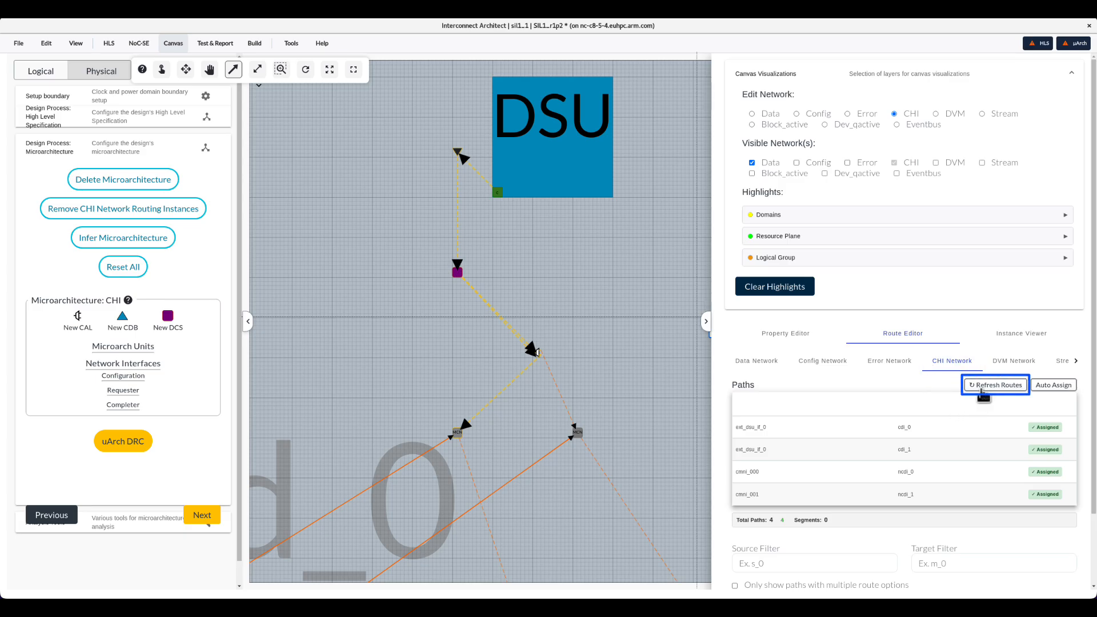
left_click(983, 389)
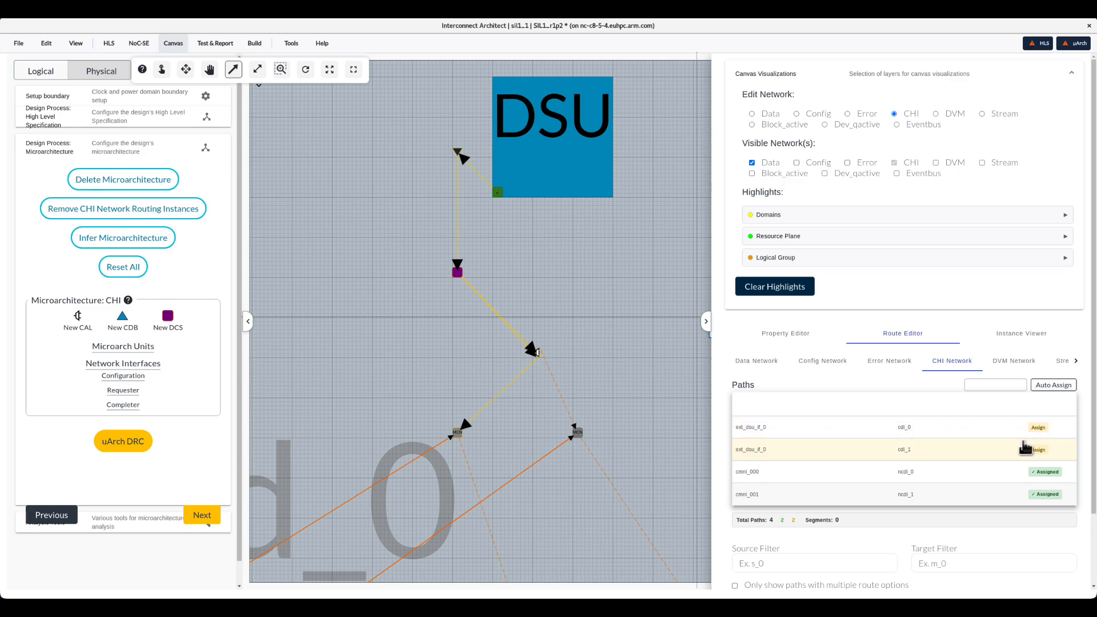
left_click(1026, 450)
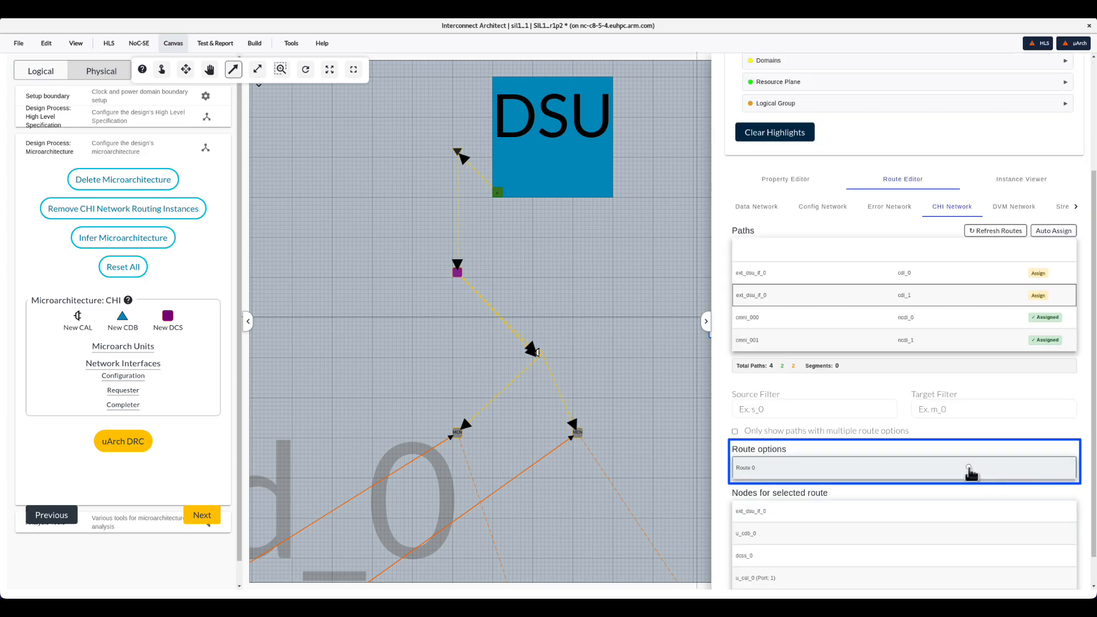
left_click(970, 469)
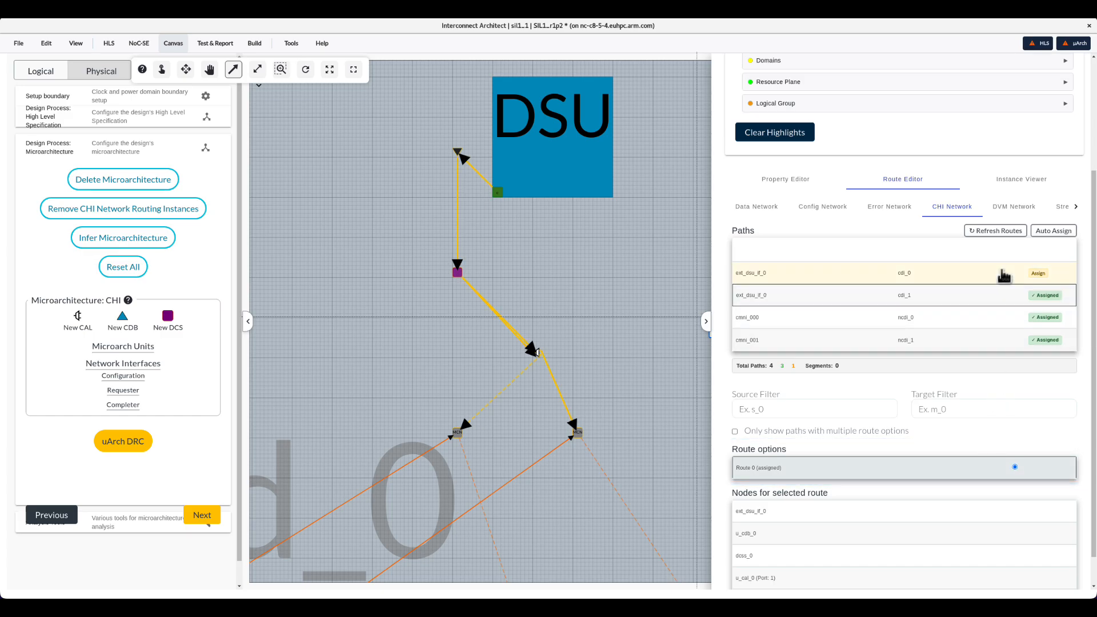
left_click(1003, 273)
left_click(1055, 233)
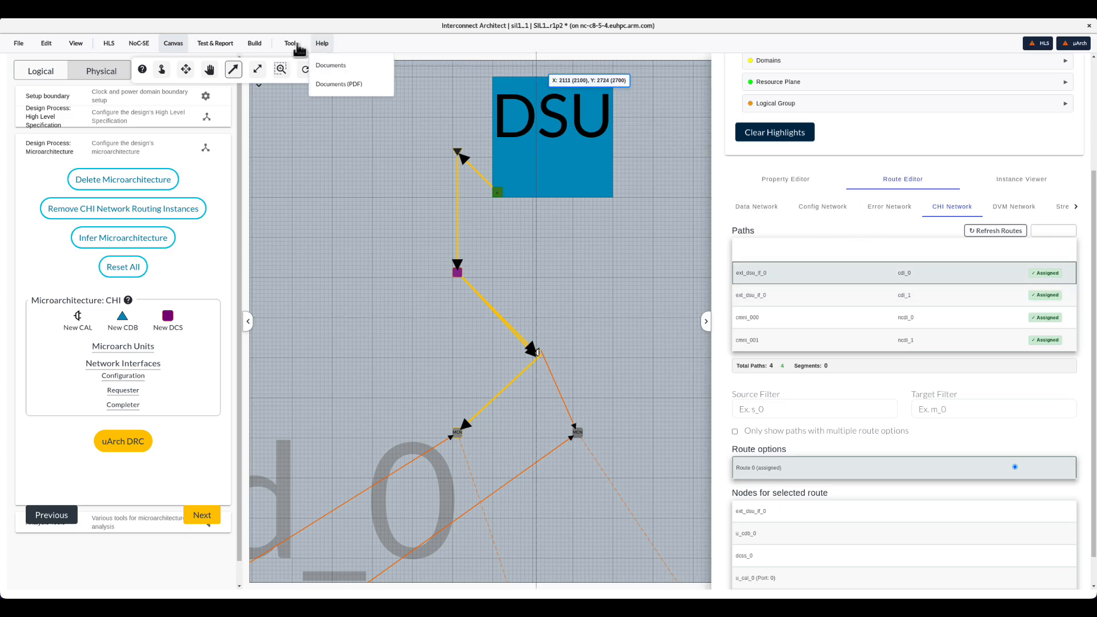
Run the Routes analysis on the design and close the output panel.
mouse_move(292, 44)
mouse_move(308, 122)
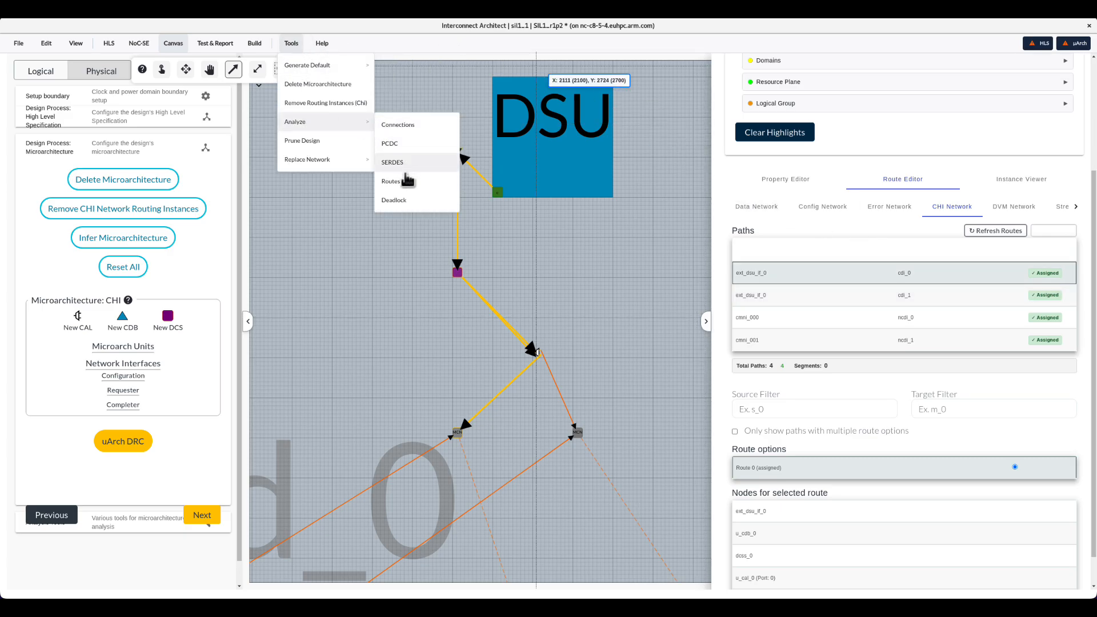
left_click(407, 180)
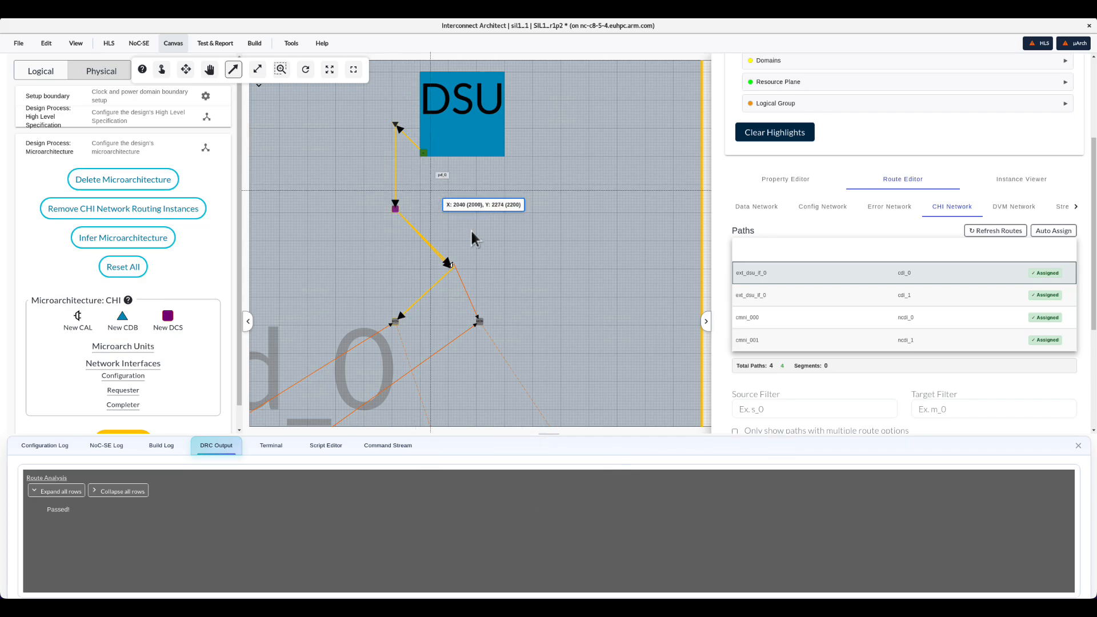
left_click(1078, 446)
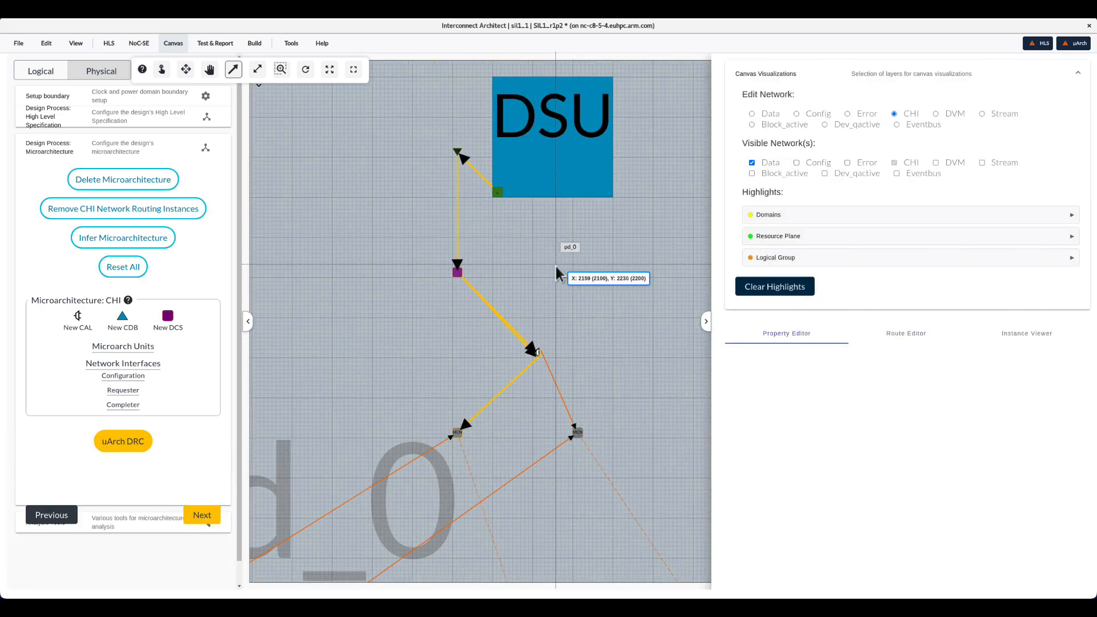
Run the microarchitecture DRC check, close its output, and save the design.
scroll(556, 273, "down", 5)
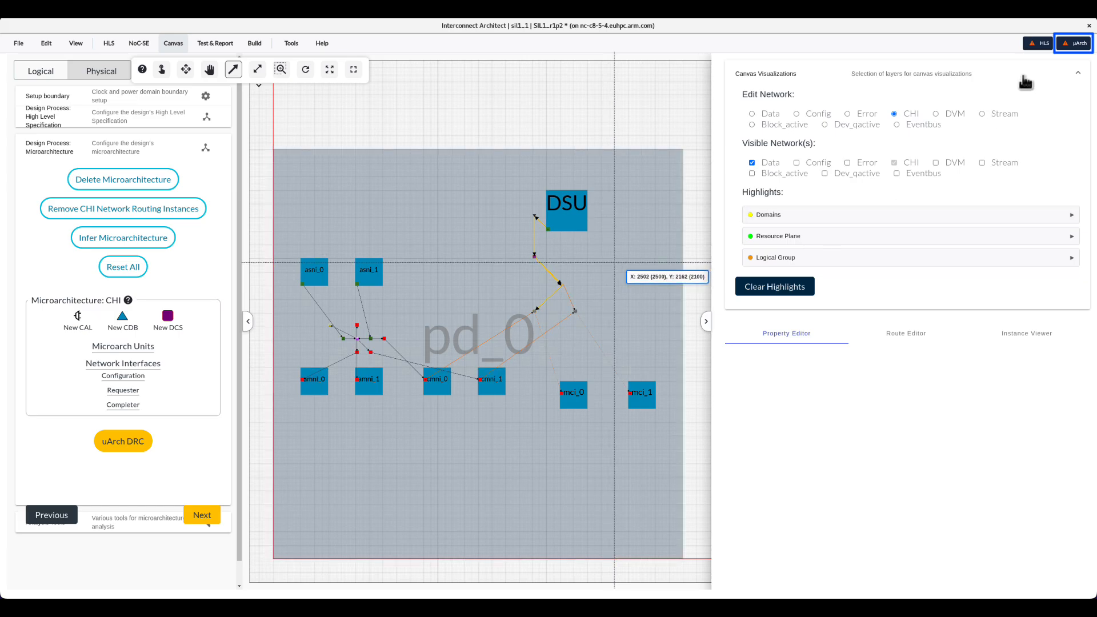
left_click(1076, 45)
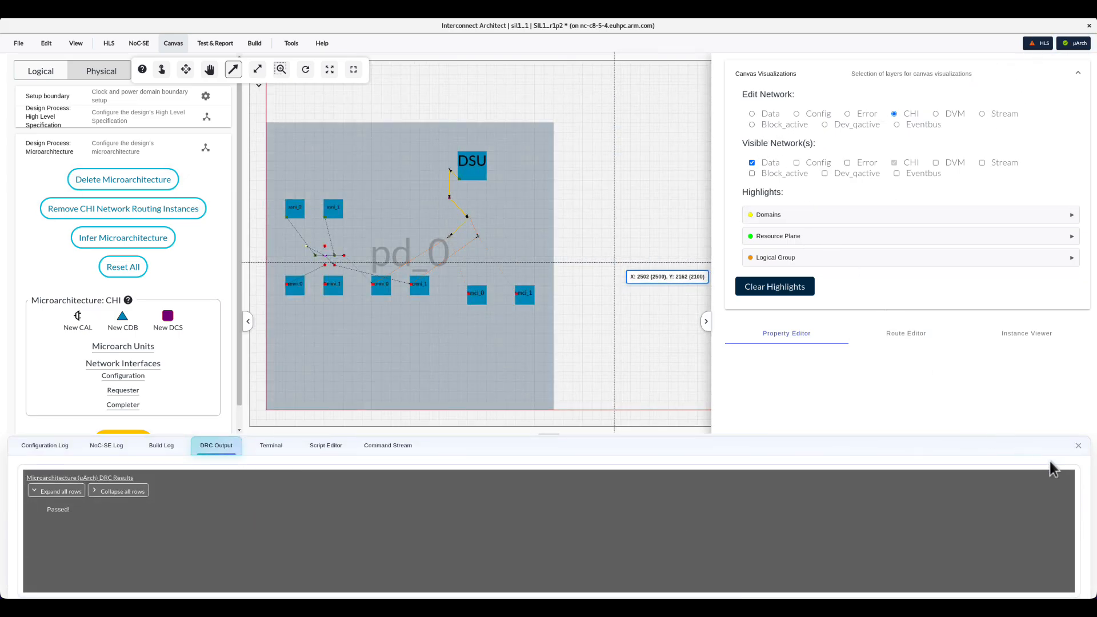
left_click(1079, 446)
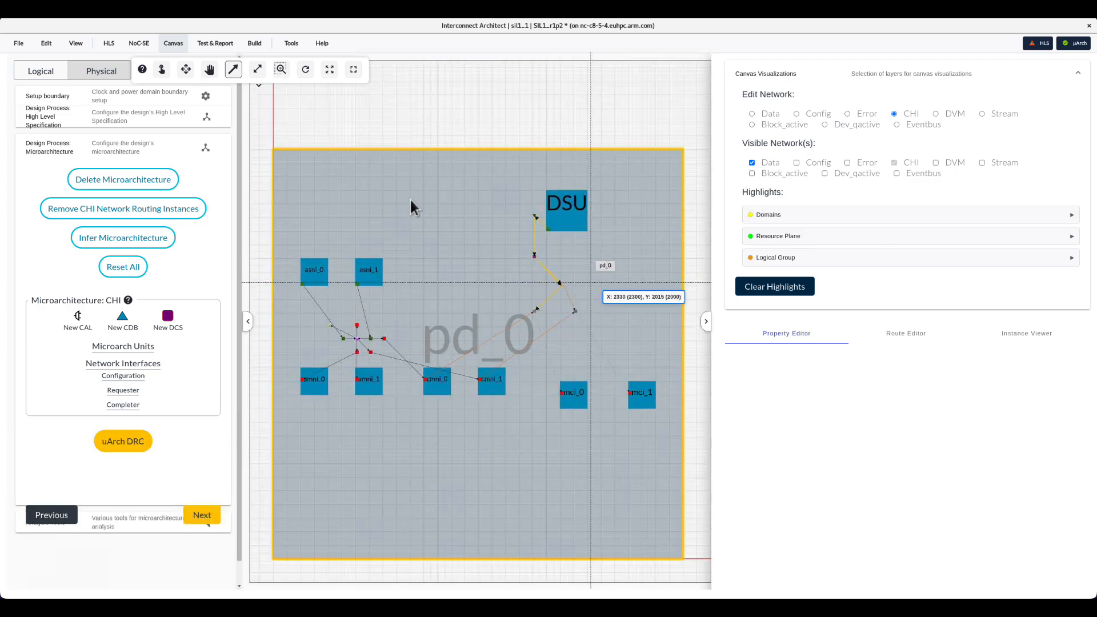
left_click(19, 43)
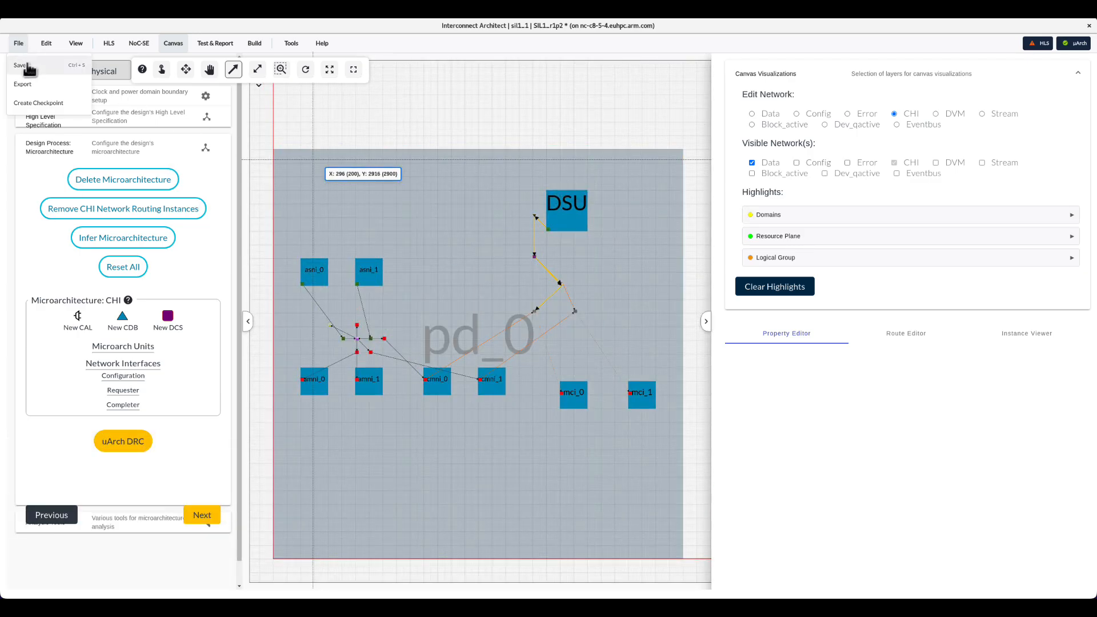
left_click(23, 66)
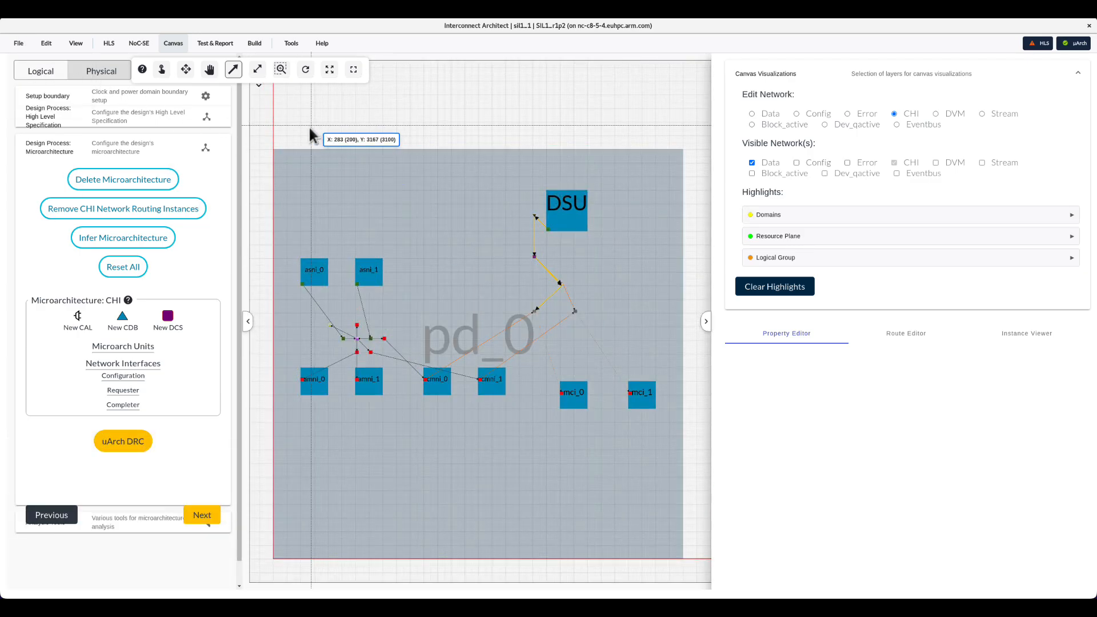